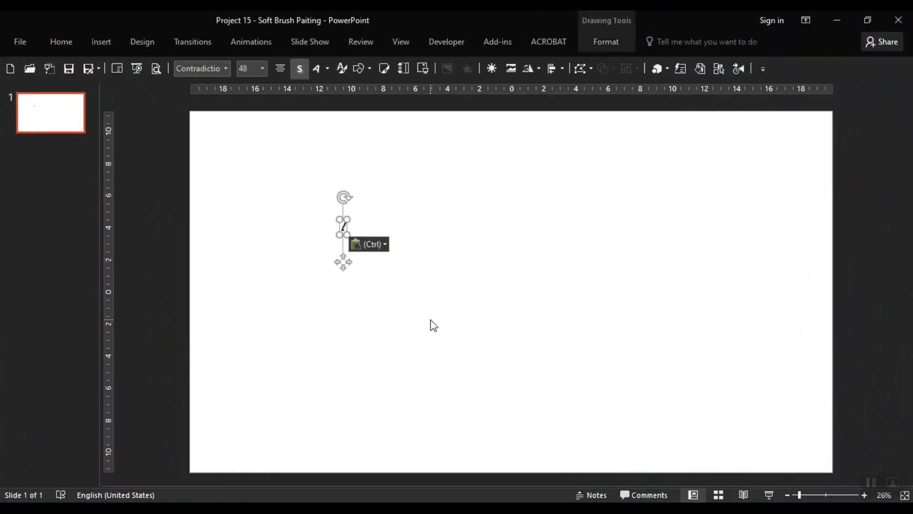
# - Enlarge the pasted Contradiction brush-stroke character to size 1028
pyautogui.hotkey('ctrl', ']')
pyautogui.hotkey('ctrl', ']')
pyautogui.hotkey('ctrl', ']')
# - Enlarge the brush stroke to 2132 pt and move it to the slide's right edge
pyautogui.hotkey('ctrl', ']')
pyautogui.hotkey('ctrl', ']')
pyautogui.hotkey('ctrl', ']')
pyautogui.hotkey('ctrl', ']')
pyautogui.hotkey('ctrl', ']')
pyautogui.hotkey('ctrl', ']')
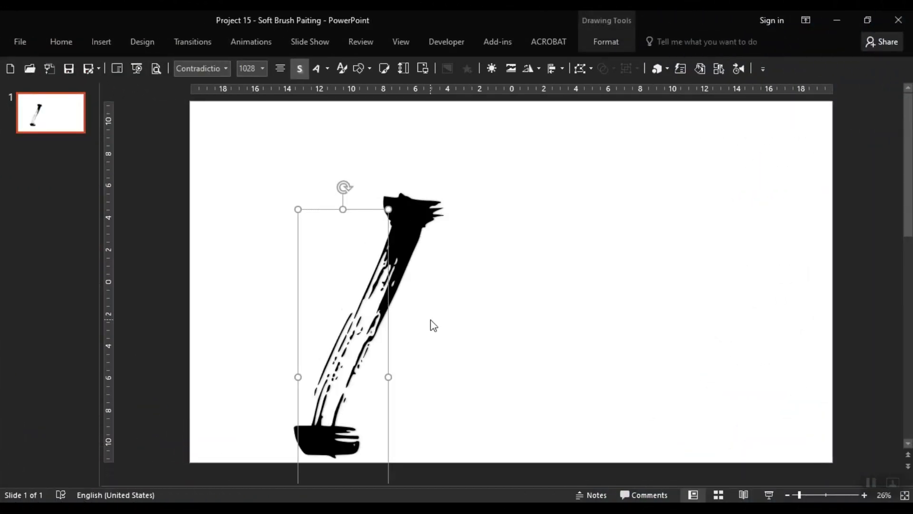
pyautogui.hotkey('ctrl', ']')
pyautogui.hotkey('ctrl', ']')
pyautogui.hotkey('ctrl', ']')
pyautogui.hotkey('ctrl', ']')
pyautogui.hotkey('ctrl', ']')
pyautogui.hotkey('ctrl', ']')
pyautogui.scroll(-3, 518, 287)
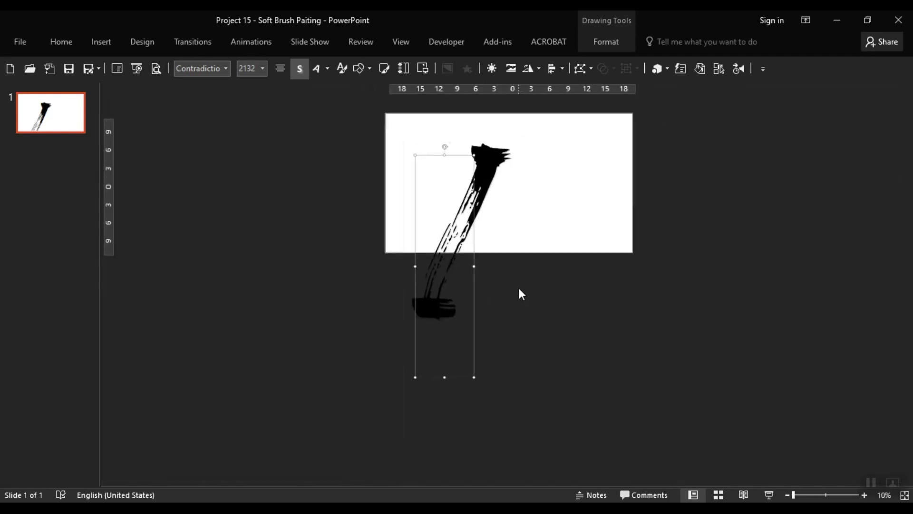
pyautogui.moveTo(481, 315); pyautogui.dragTo(616, 266)
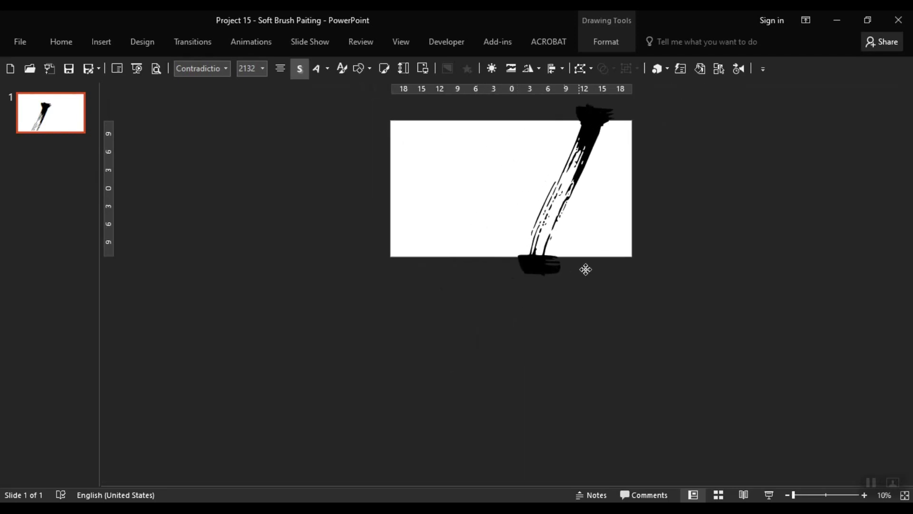
# - Add two duplicates of the brush stroke to the right of the slide
pyautogui.scroll(3, 695, 238)
pyautogui.scroll(-3, 690, 244)
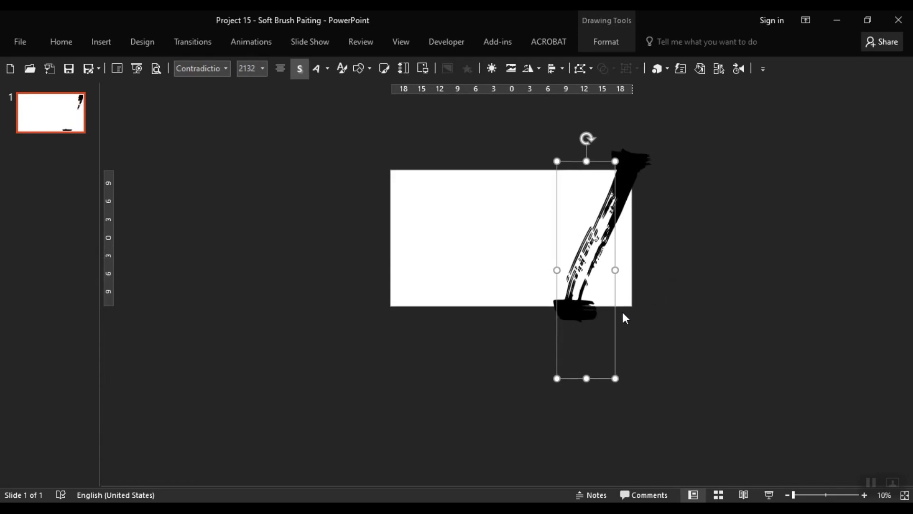
pyautogui.moveTo(615, 315); pyautogui.dragTo(780, 316)
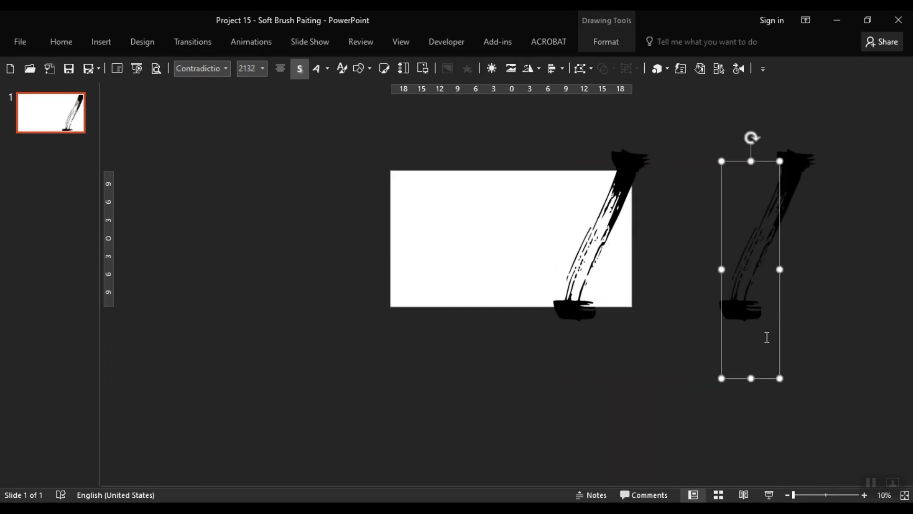
pyautogui.hotkey('ctrl', 'd')
# - Move one copy left of the slide, turn it upside down and raise it slightly
pyautogui.moveTo(776, 328); pyautogui.dragTo(171, 329)
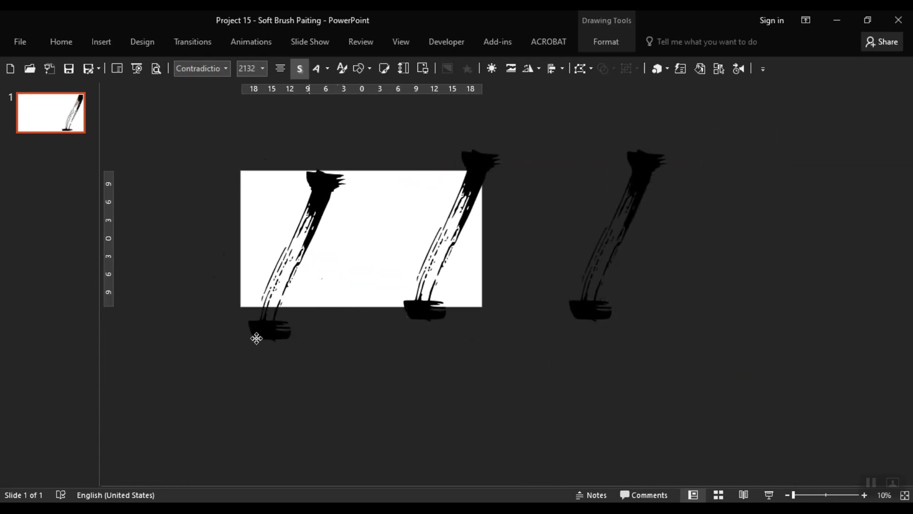
pyautogui.moveTo(308, 138)
pyautogui.mouseDown()
pyautogui.moveTo(309, 413)
pyautogui.moveTo(324, 403)
pyautogui.mouseUp()
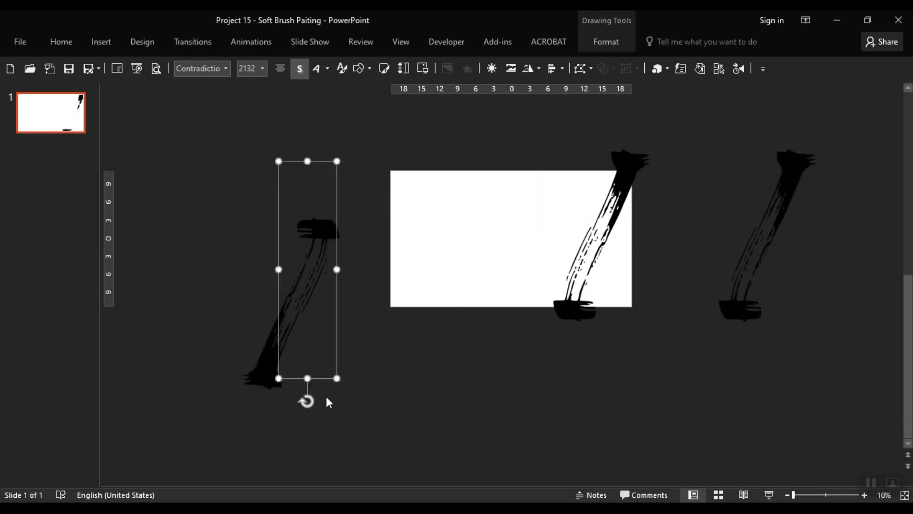
pyautogui.moveTo(336, 354); pyautogui.dragTo(347, 294)
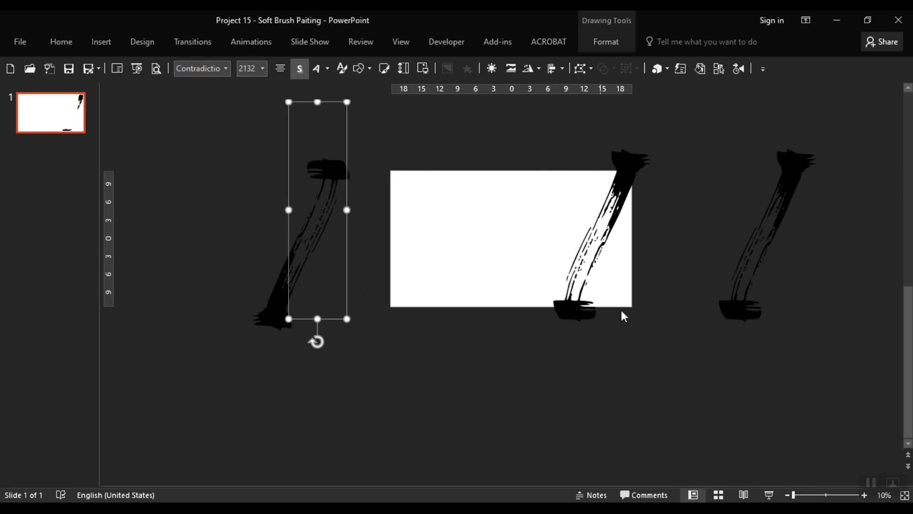
pyautogui.click(605, 296)
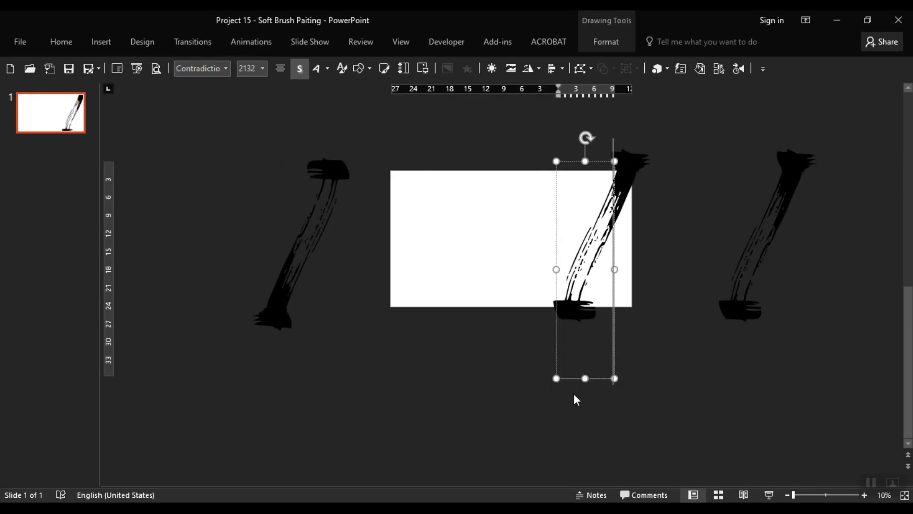
# - Enlarge the right-edge stroke and the flipped left stroke to 2558 pt
pyautogui.click(613, 342)
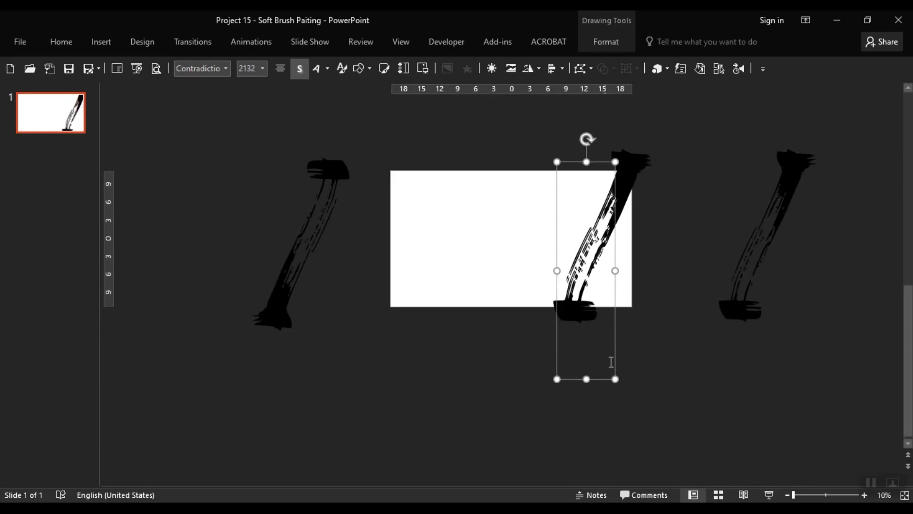
pyautogui.hotkey('ctrl', 'shift', '.')
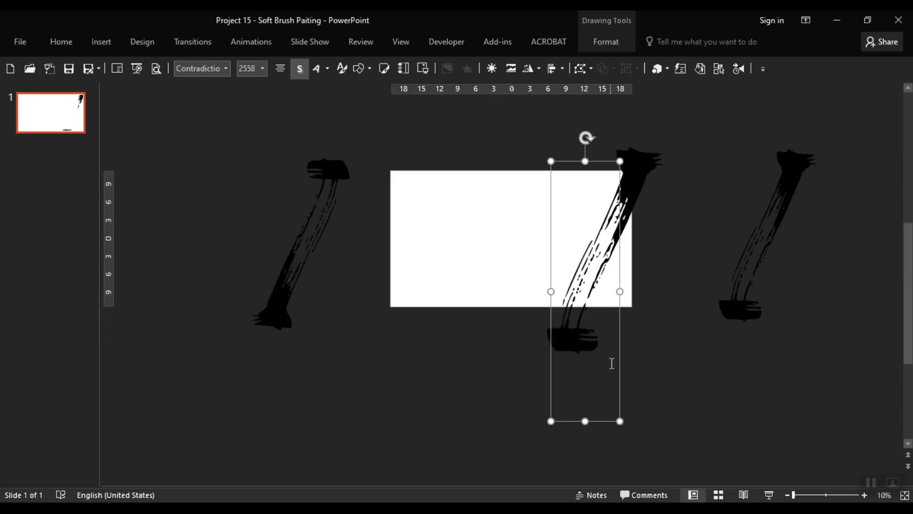
pyautogui.click(748, 287)
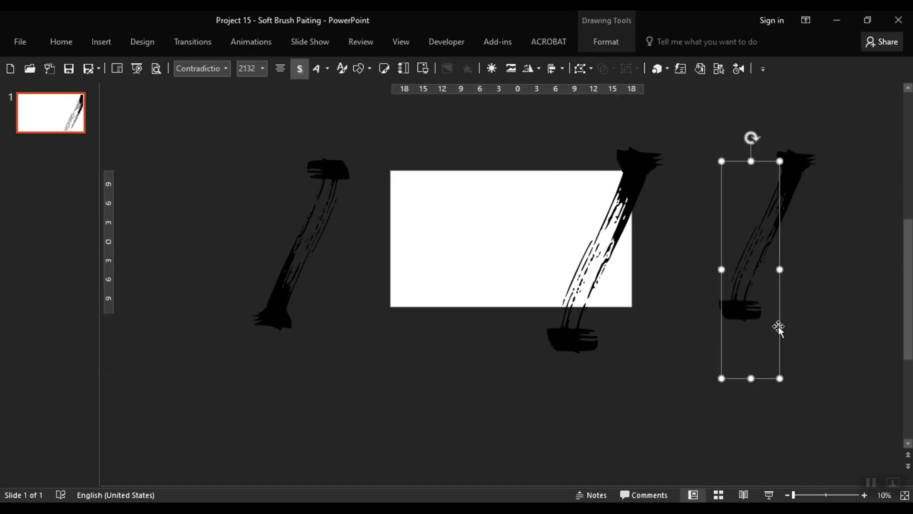
pyautogui.click(269, 327)
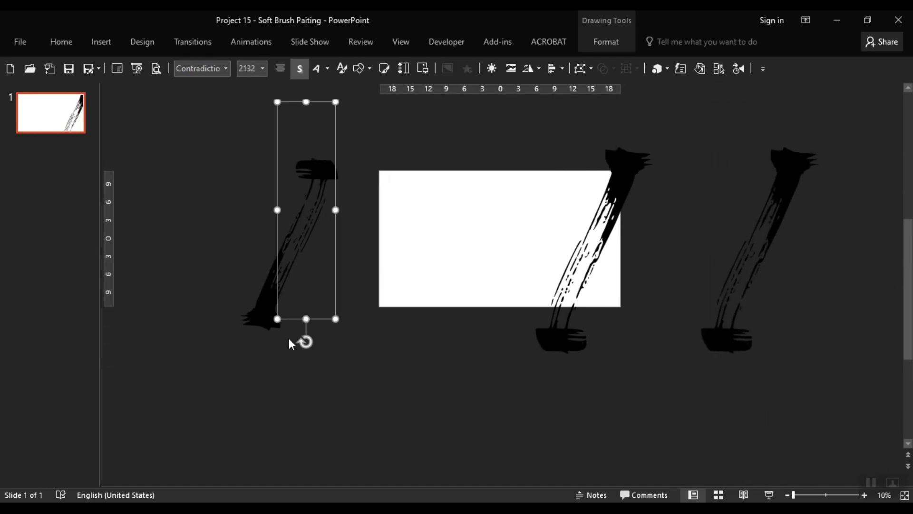
pyautogui.hotkey('ctrl', 'shift', '.')
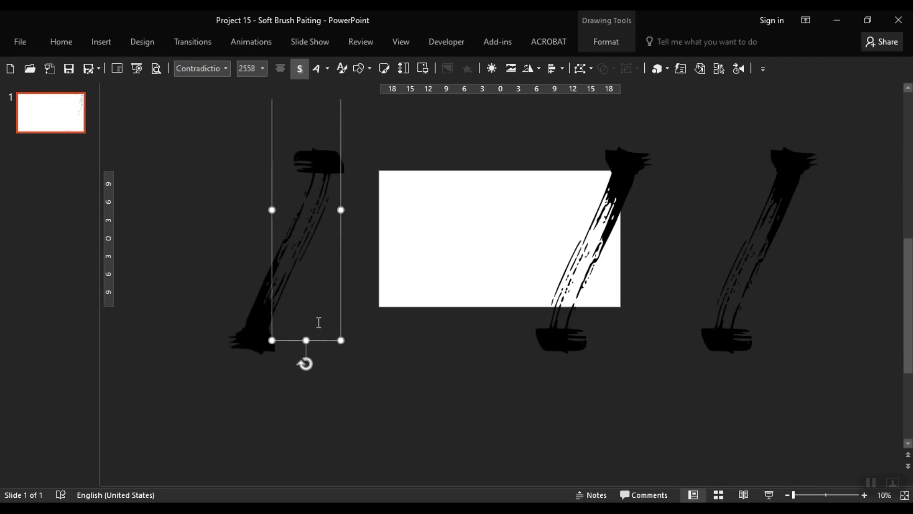
# - Reposition the right-edge stroke and copy the off-slide stroke beside it on the slide
pyautogui.click(540, 286)
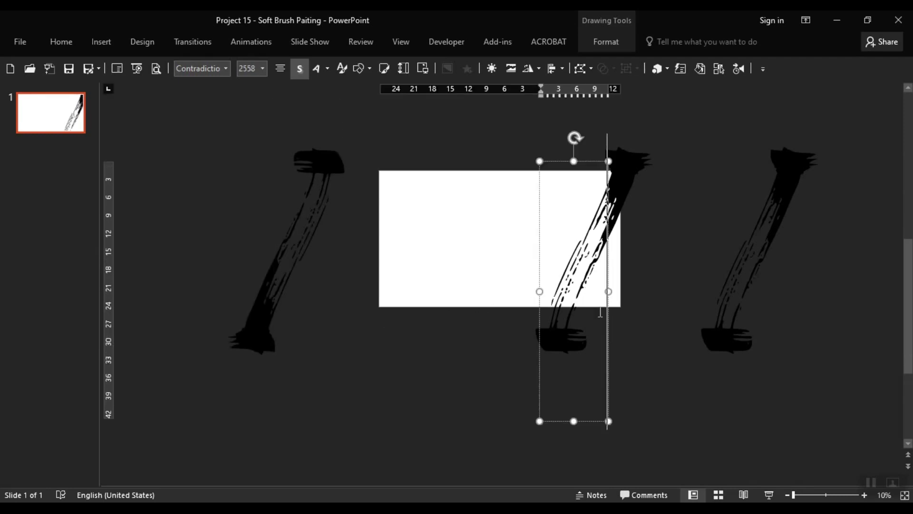
pyautogui.moveTo(608, 325); pyautogui.dragTo(606, 328)
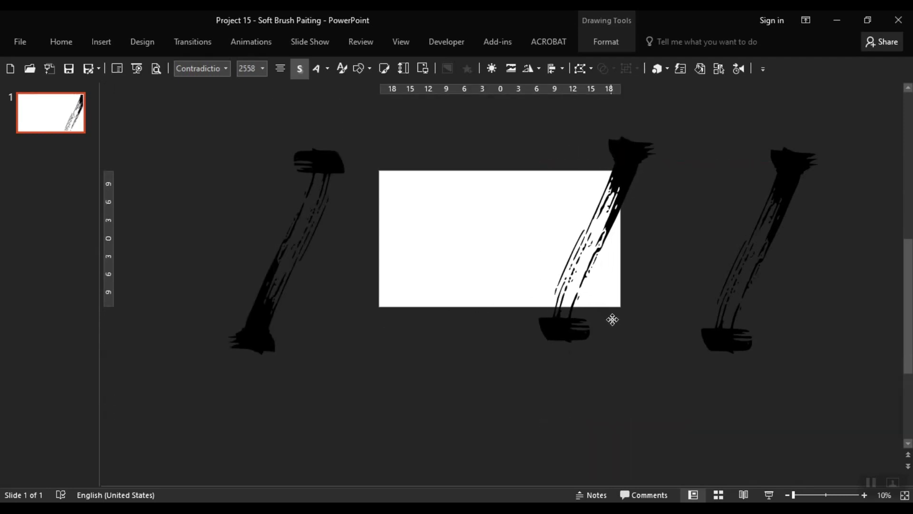
pyautogui.click(761, 326)
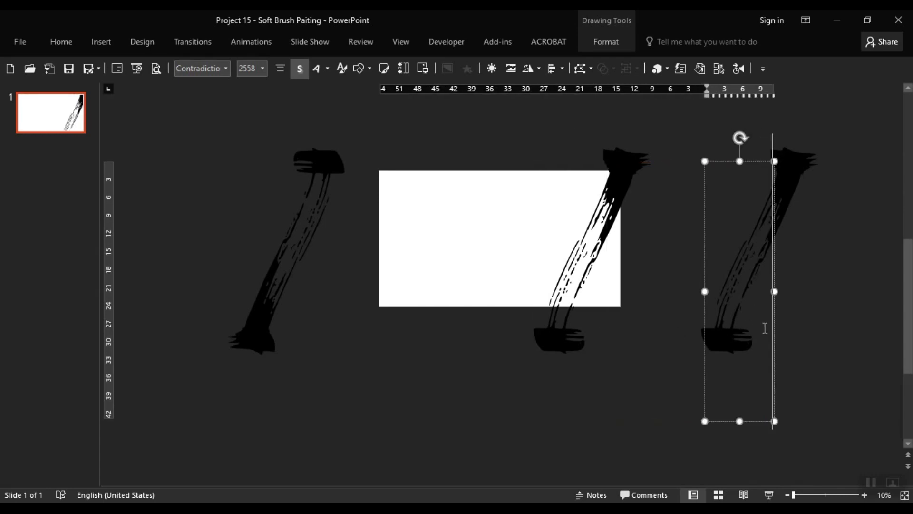
pyautogui.moveTo(775, 332); pyautogui.dragTo(575, 328)
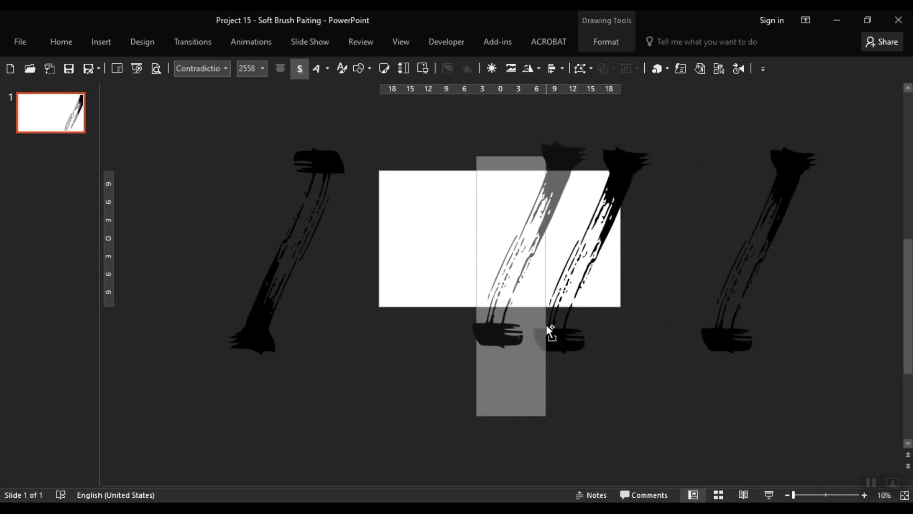
pyautogui.moveTo(574, 324); pyautogui.dragTo(545, 325)
# - Copy the flipped left stroke onto the slide's right side and nudge it right
pyautogui.click(251, 337)
pyautogui.click(285, 322)
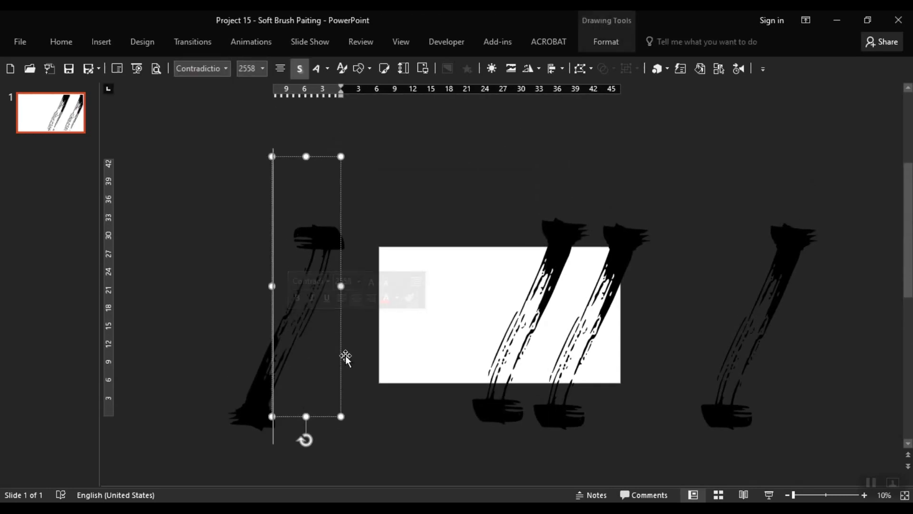
pyautogui.moveTo(341, 357); pyautogui.dragTo(618, 356)
pyautogui.click(491, 393)
pyautogui.scroll(-3, 491, 393)
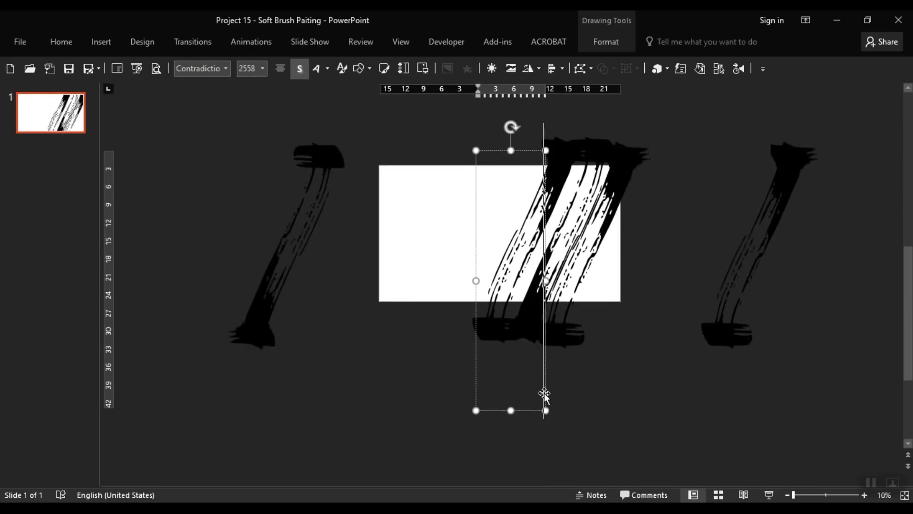
pyautogui.moveTo(544, 393); pyautogui.dragTo(562, 382)
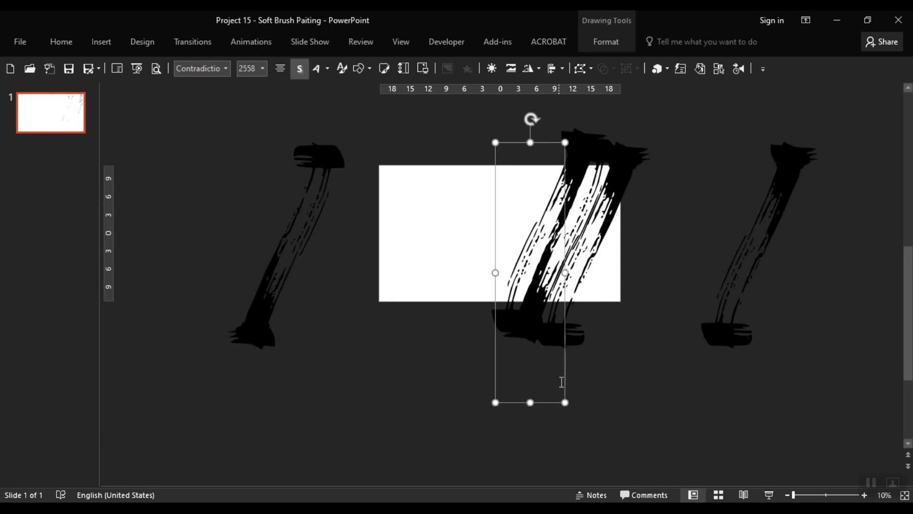
pyautogui.click(637, 281)
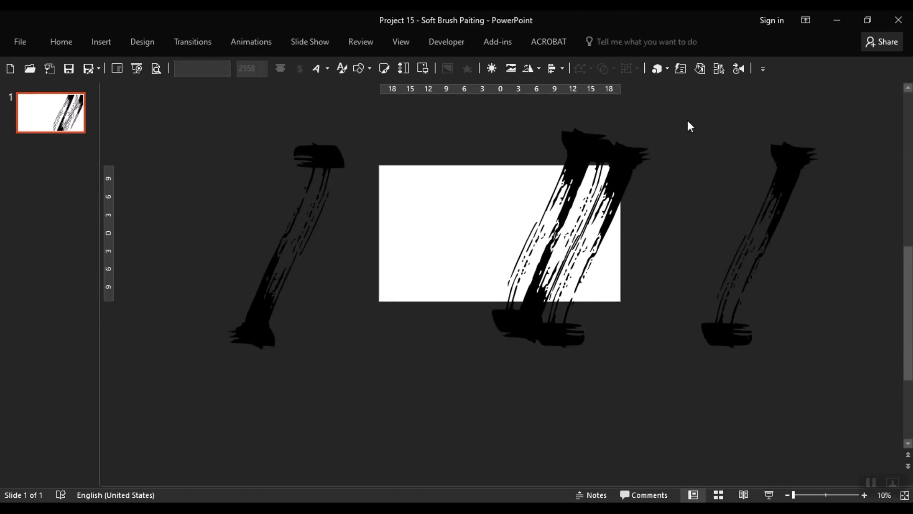
# - Copy the two overlapping strokes together further left across the slide
pyautogui.moveTo(695, 110); pyautogui.dragTo(379, 498)
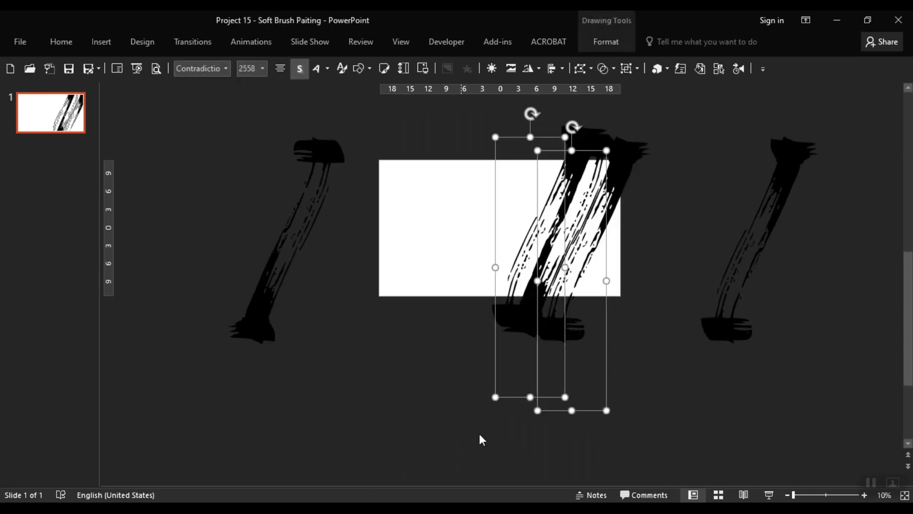
pyautogui.moveTo(558, 409); pyautogui.dragTo(469, 398)
pyautogui.click(536, 438)
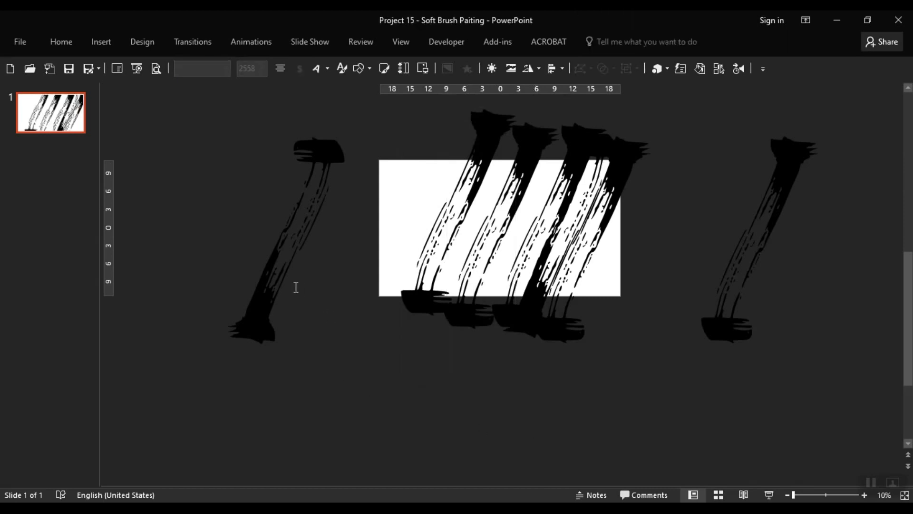
# - Copy the leftmost stroke twice more toward the slide's centre
pyautogui.click(302, 290)
pyautogui.scroll(3, 301, 304)
pyautogui.moveTo(338, 354)
pyautogui.mouseDown()
pyautogui.moveTo(570, 351)
pyautogui.moveTo(574, 342)
pyautogui.moveTo(525, 338)
pyautogui.mouseUp()
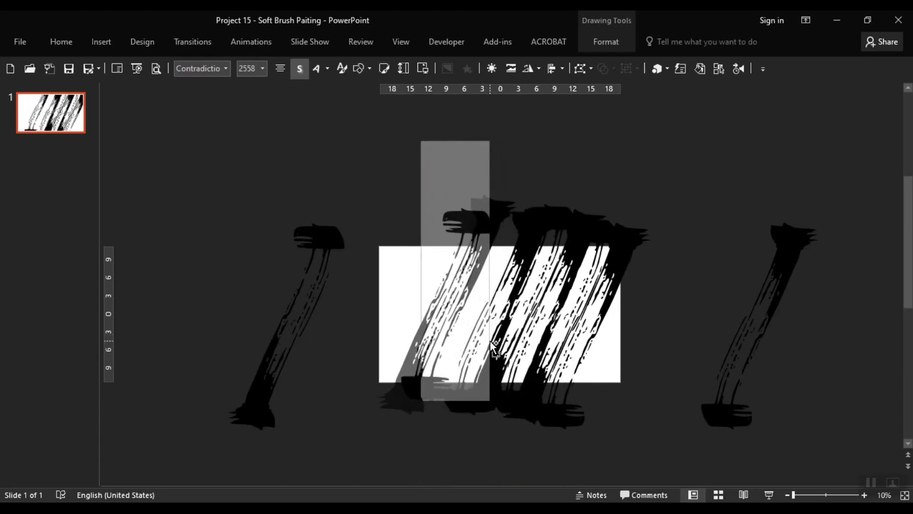
pyautogui.moveTo(526, 339); pyautogui.dragTo(525, 339)
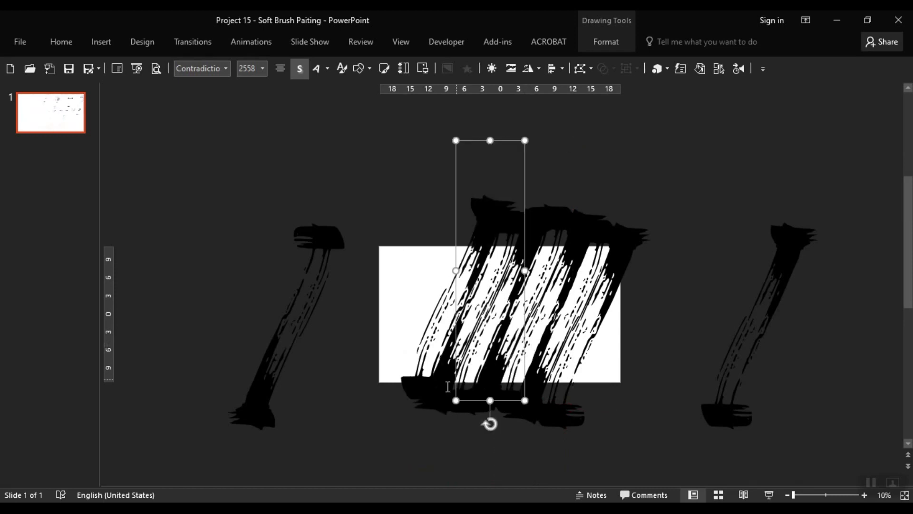
pyautogui.moveTo(528, 353); pyautogui.dragTo(479, 362)
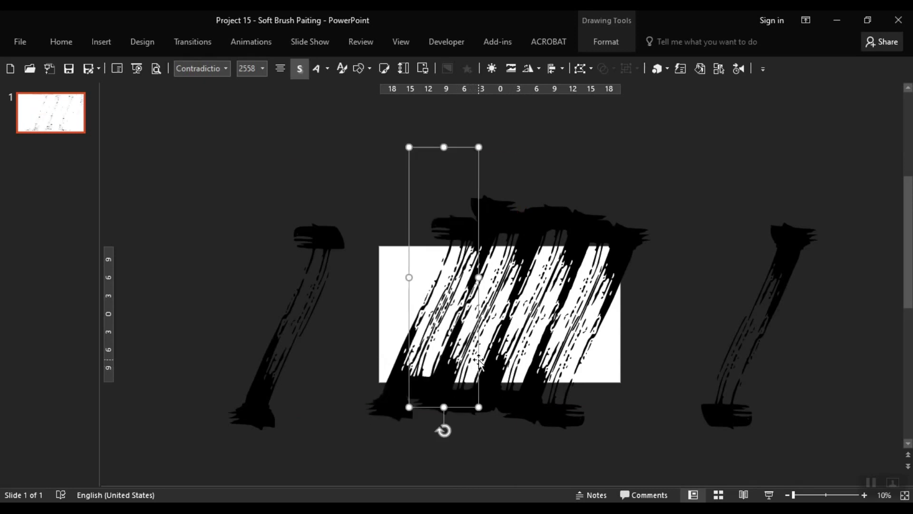
# - Copy an off-slide stroke onto the slide and move it toward the white rectangle
pyautogui.click(752, 346)
pyautogui.scroll(-3, 780, 377)
pyautogui.moveTo(776, 366); pyautogui.dragTo(433, 353)
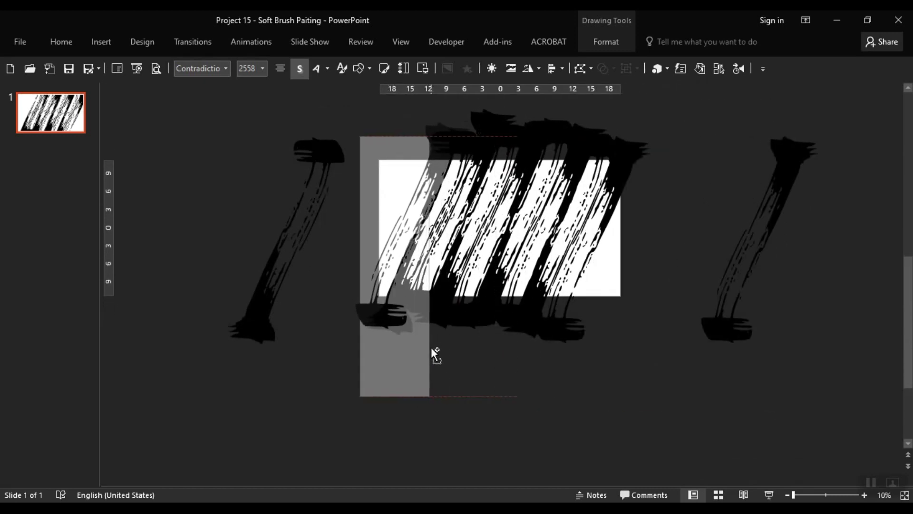
pyautogui.moveTo(432, 350); pyautogui.dragTo(415, 328)
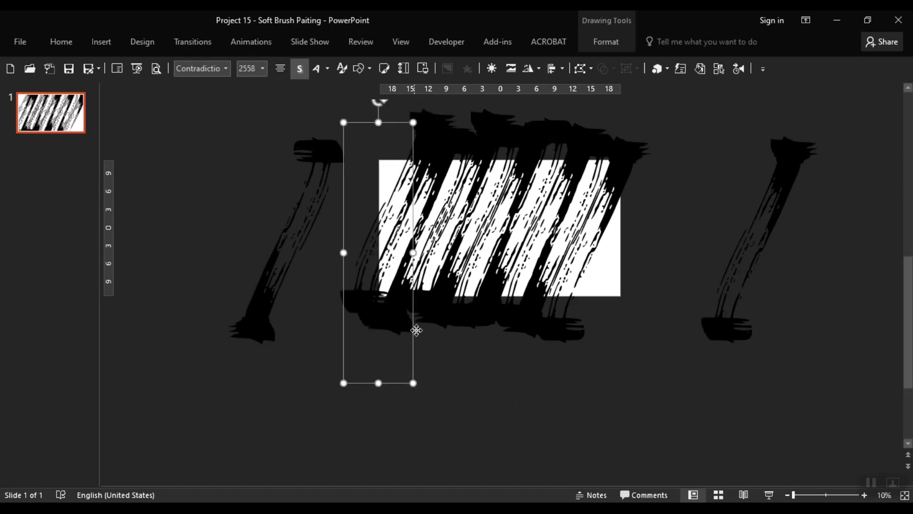
pyautogui.moveTo(415, 329); pyautogui.dragTo(633, 361)
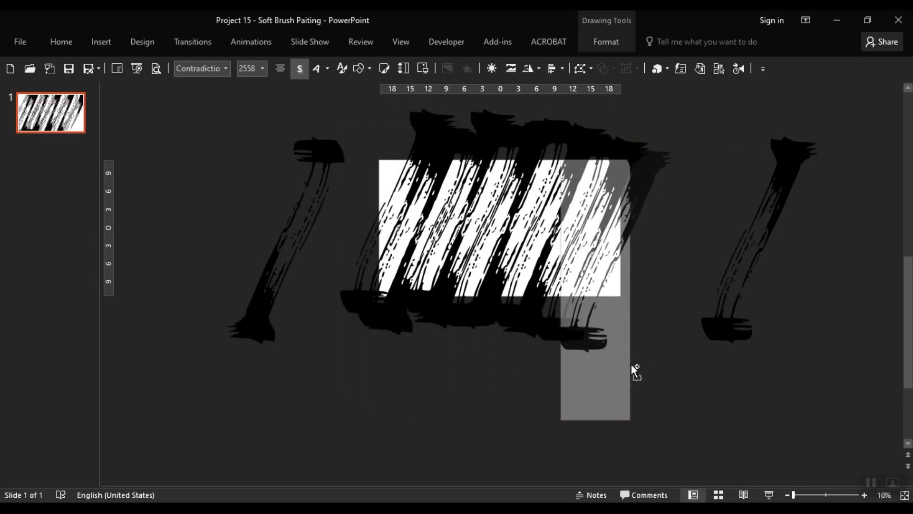
pyautogui.moveTo(633, 361); pyautogui.dragTo(614, 397)
# - Place brush strokes over the white rectangle's left and right edges
pyautogui.scroll(2, 281, 308)
pyautogui.click(291, 322)
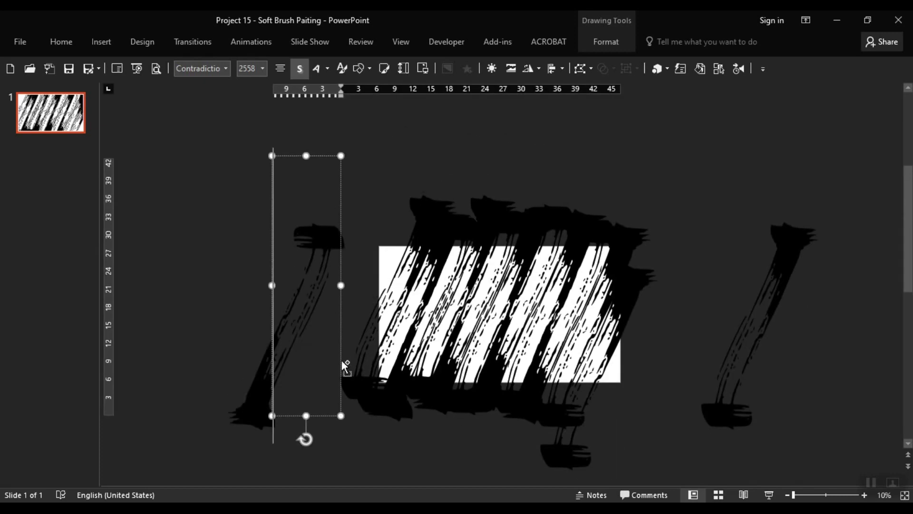
pyautogui.moveTo(341, 359); pyautogui.dragTo(426, 309)
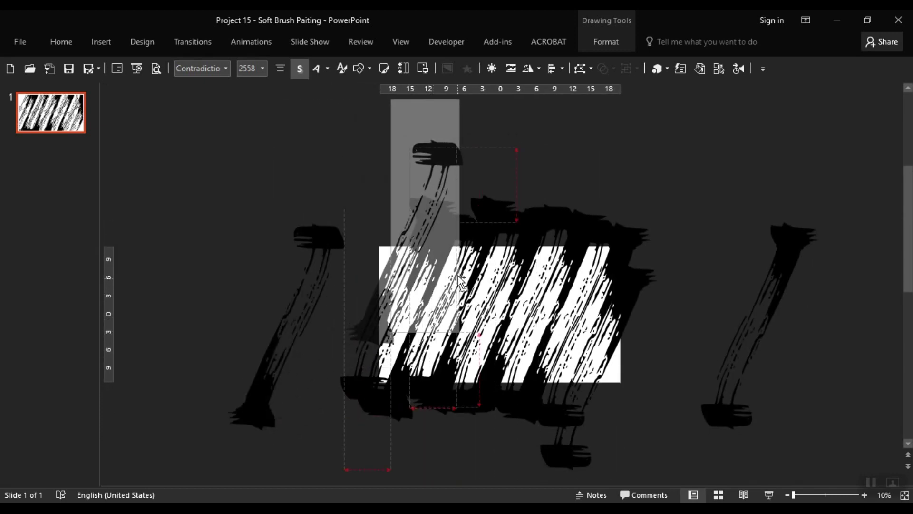
pyautogui.moveTo(426, 310); pyautogui.dragTo(450, 286)
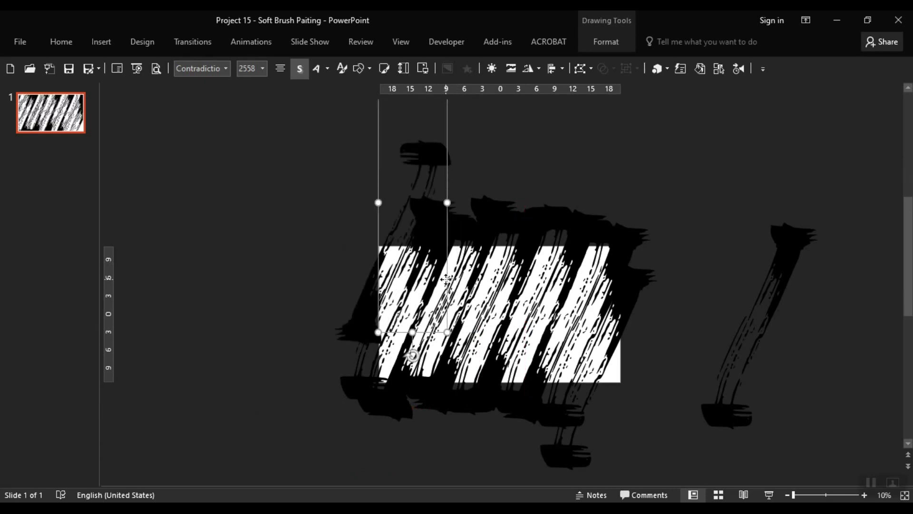
pyautogui.moveTo(609, 378); pyautogui.dragTo(681, 400)
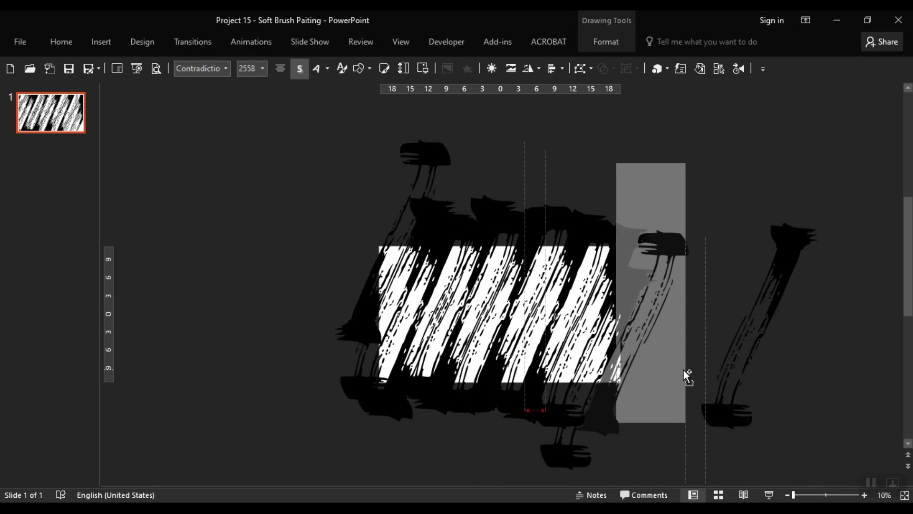
pyautogui.moveTo(681, 399); pyautogui.dragTo(683, 378)
# - Delete the leftover brush stroke on the right
pyautogui.click(720, 311)
pyautogui.scroll(-2, 720, 311)
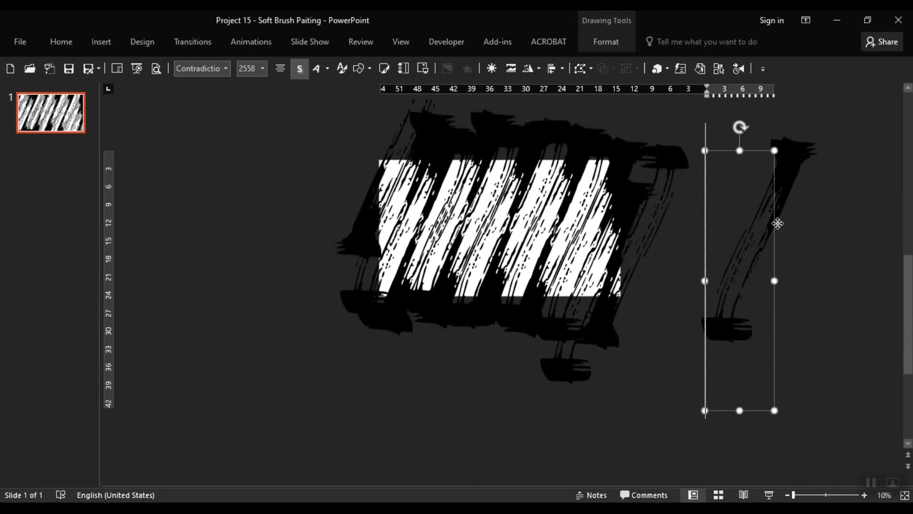
pyautogui.press('Delete')
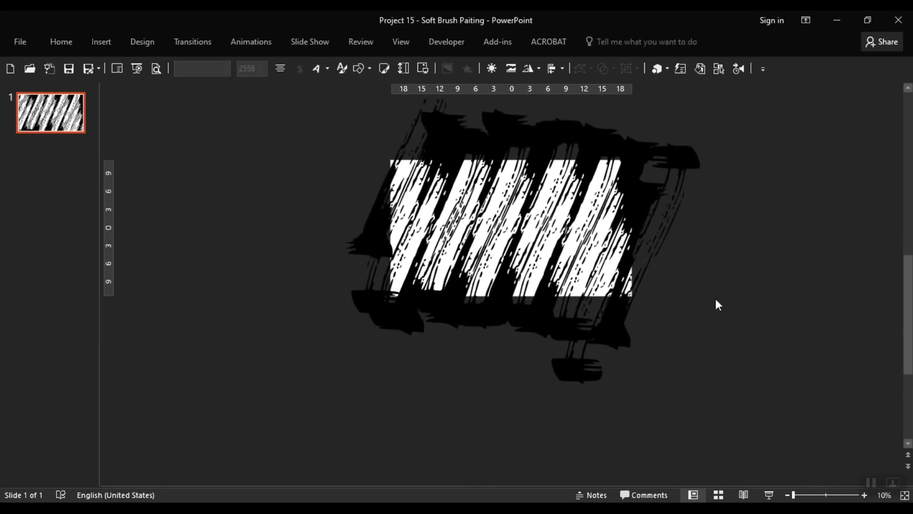
# - Draw a blue rectangle over the white area and send it behind the strokes
pyautogui.click(364, 72)
pyautogui.click(399, 102)
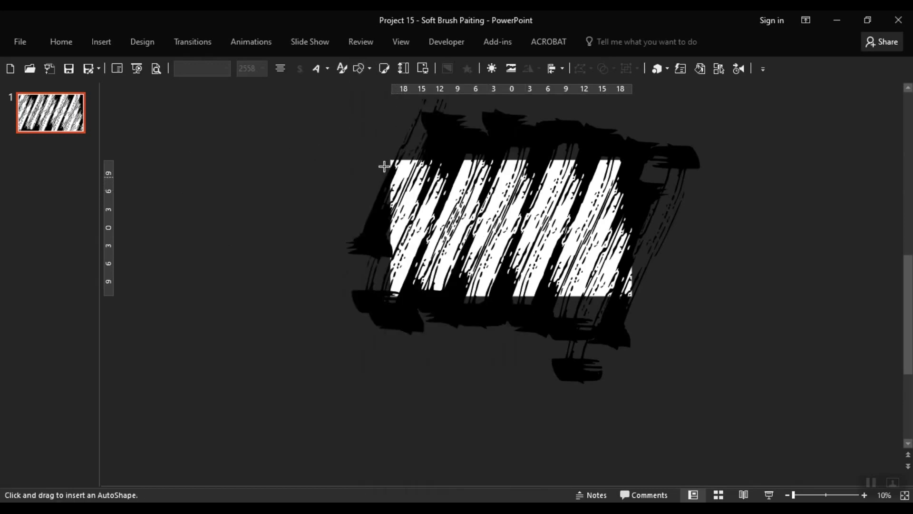
pyautogui.moveTo(389, 159); pyautogui.dragTo(631, 298)
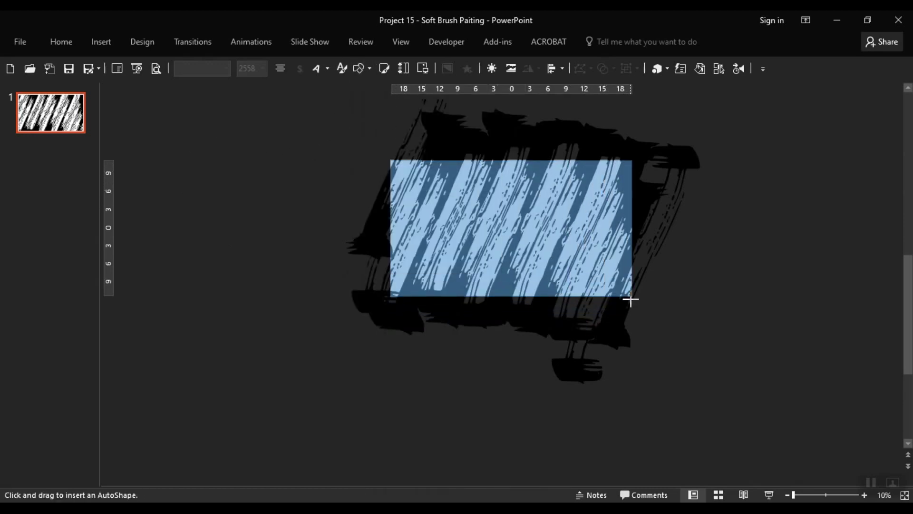
pyautogui.moveTo(633, 297); pyautogui.dragTo(630, 297)
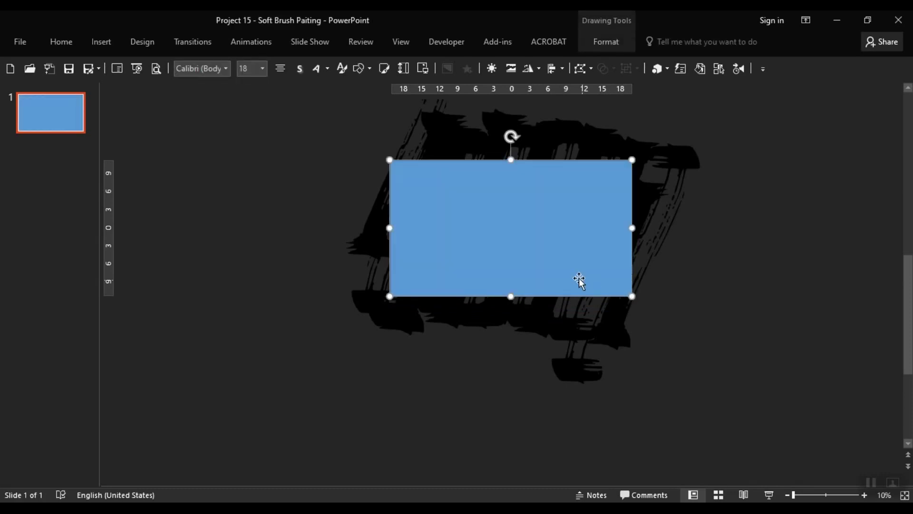
pyautogui.click(603, 44)
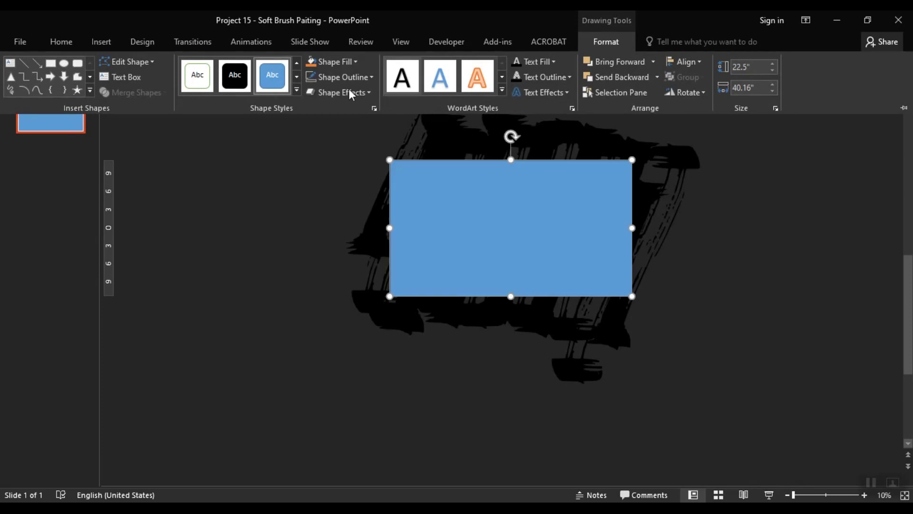
pyautogui.click(516, 282)
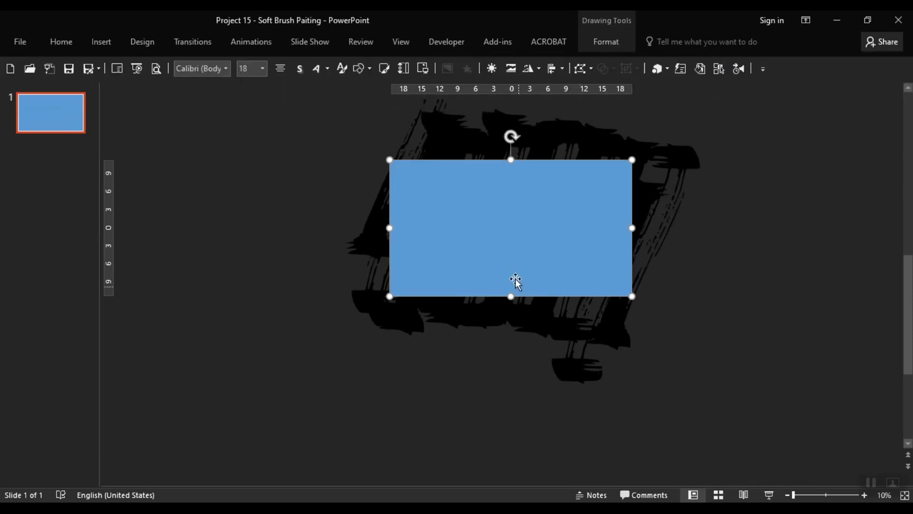
pyautogui.rightClick(497, 231)
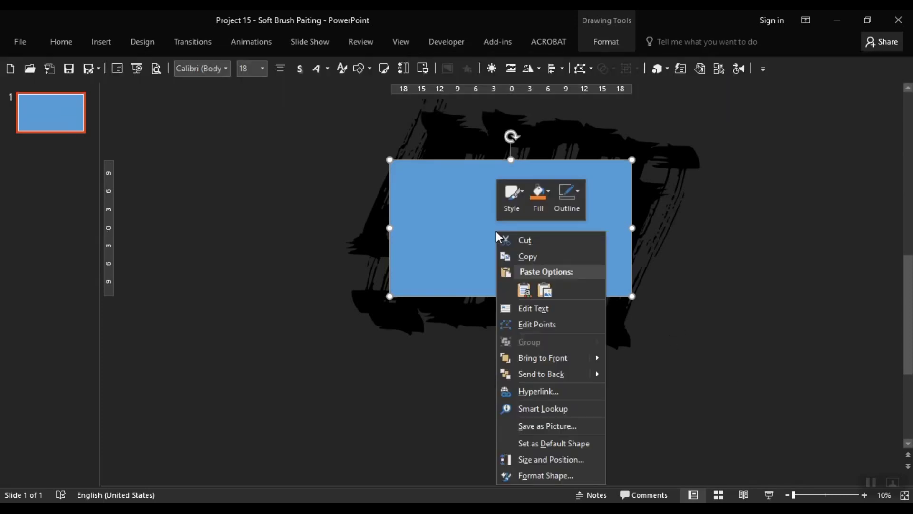
pyautogui.click(544, 373)
pyautogui.click(775, 314)
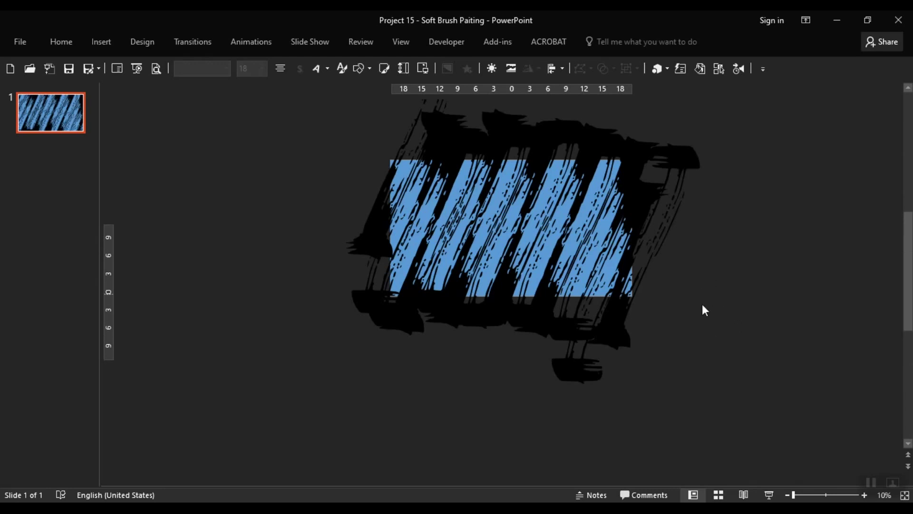
# - Subtract all the strokes from the blue rectangle, then start inserting a picture
pyautogui.hotkey('ctrl', 'a')
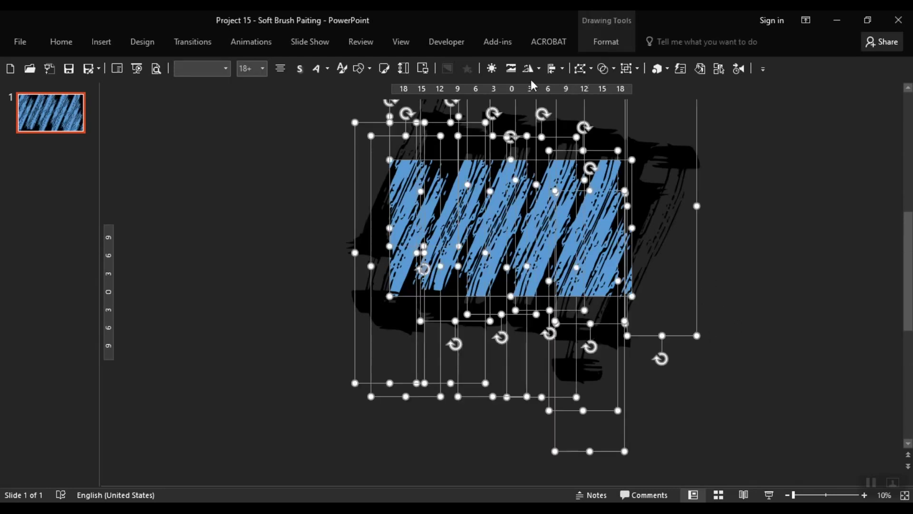
pyautogui.click(605, 69)
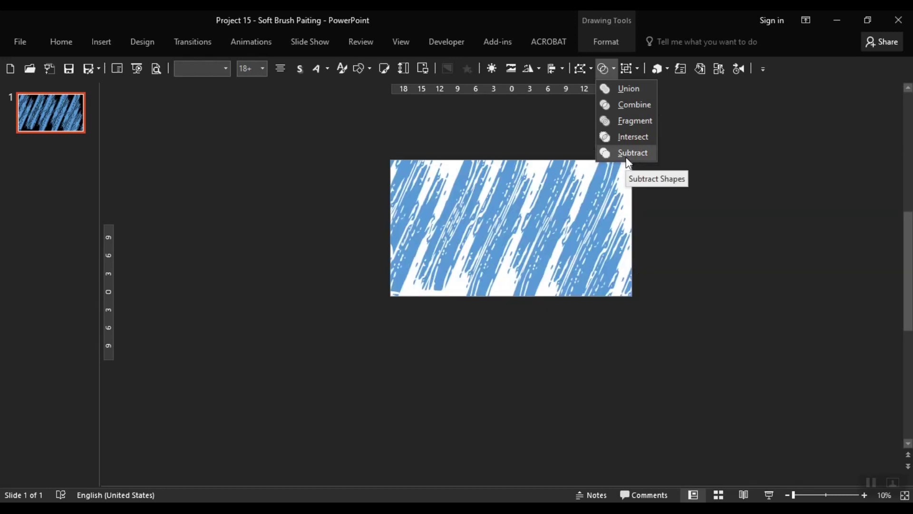
pyautogui.click(626, 153)
pyautogui.click(639, 322)
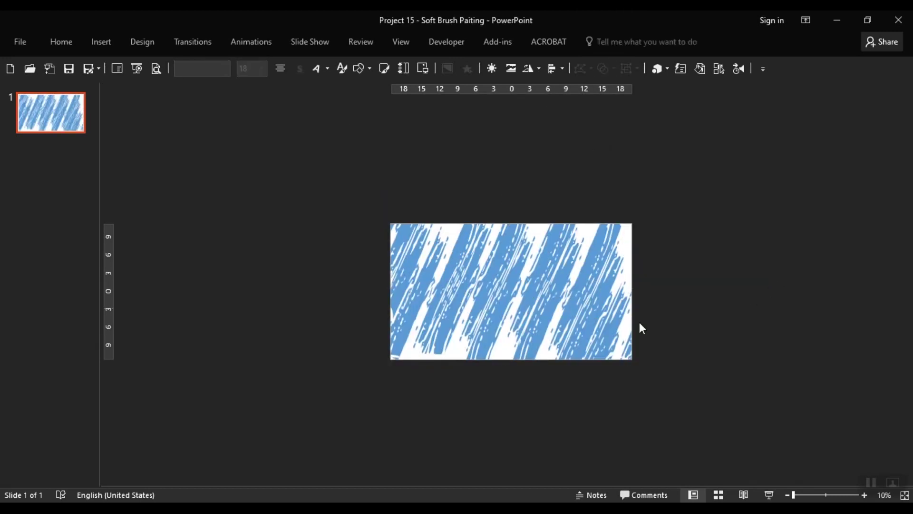
pyautogui.click(98, 42)
pyautogui.click(92, 72)
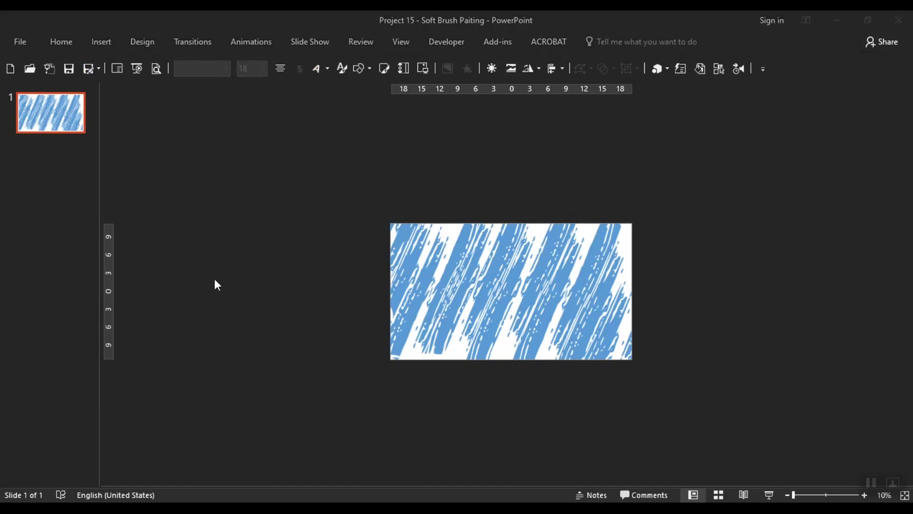
# - Insert the woman's photo and enlarge it to cover the slide
pyautogui.click(164, 136)
pyautogui.doubleClick(163, 133)
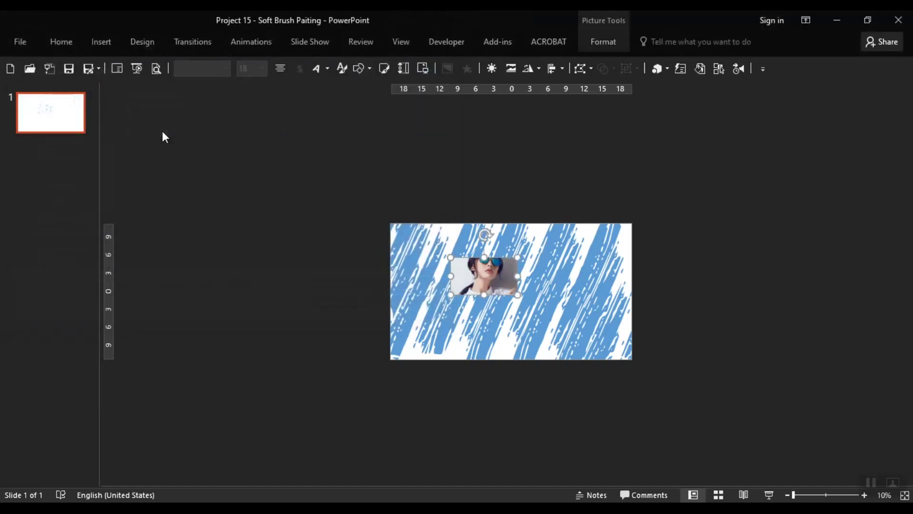
pyautogui.moveTo(517, 295); pyautogui.dragTo(627, 347)
pyautogui.moveTo(550, 311); pyautogui.dragTo(557, 310)
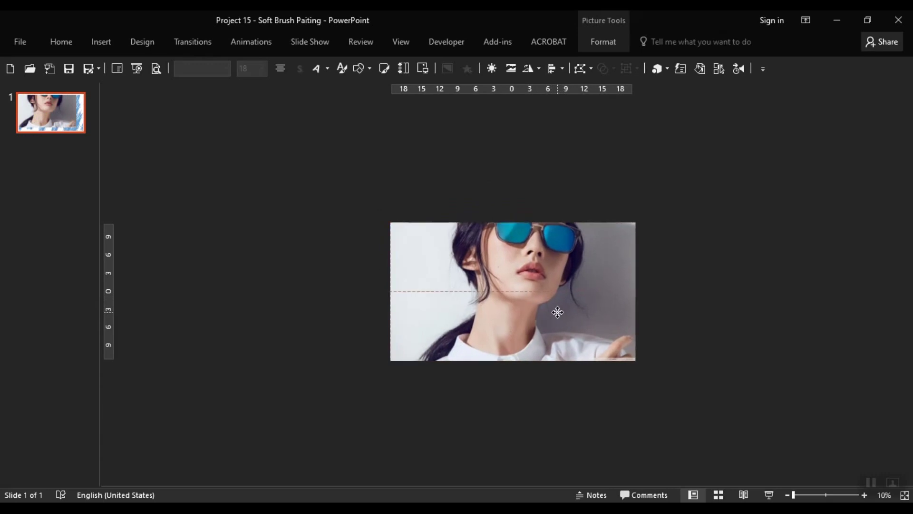
# - Send the photo behind the blue brush shape and trim the shape's right edge slightly
pyautogui.rightClick(558, 310)
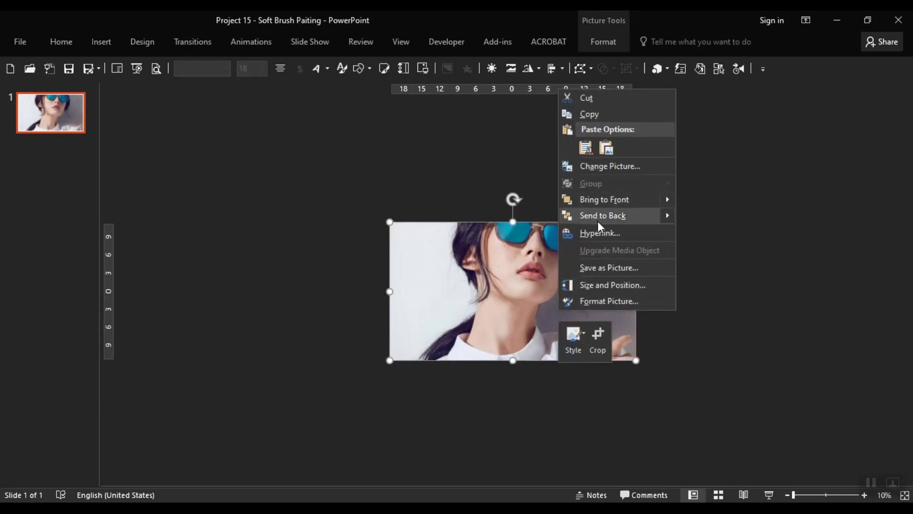
pyautogui.click(598, 219)
pyautogui.moveTo(636, 360); pyautogui.dragTo(633, 359)
pyautogui.click(678, 401)
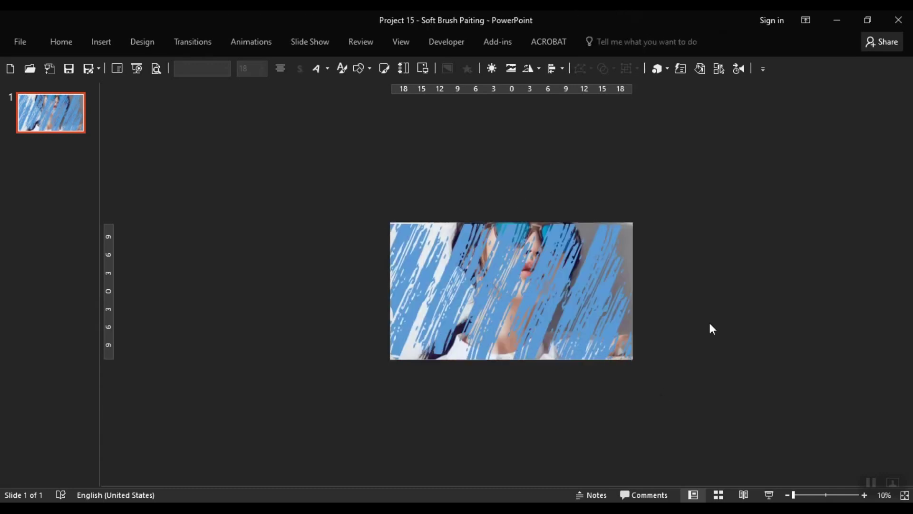
# - Select the photo and brush-stroke shape and try Merge Shapes > Intersect
pyautogui.moveTo(735, 167); pyautogui.dragTo(291, 483)
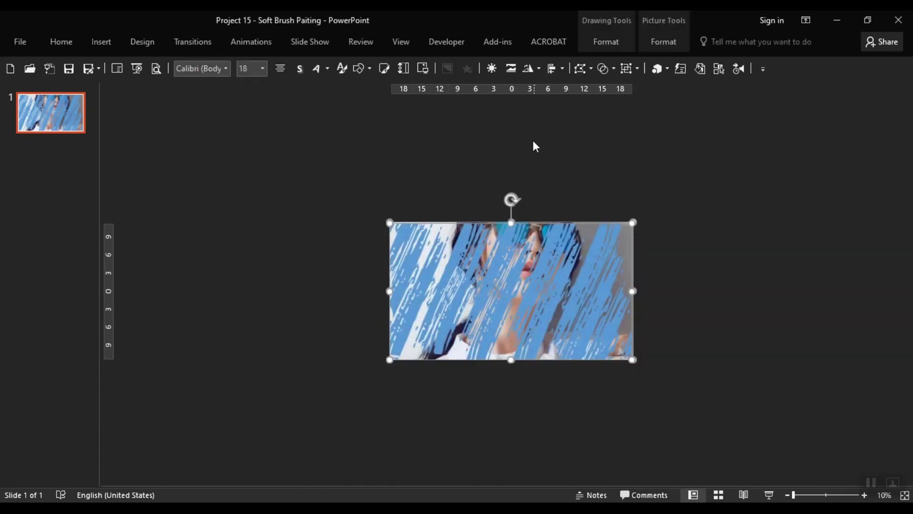
pyautogui.click(606, 72)
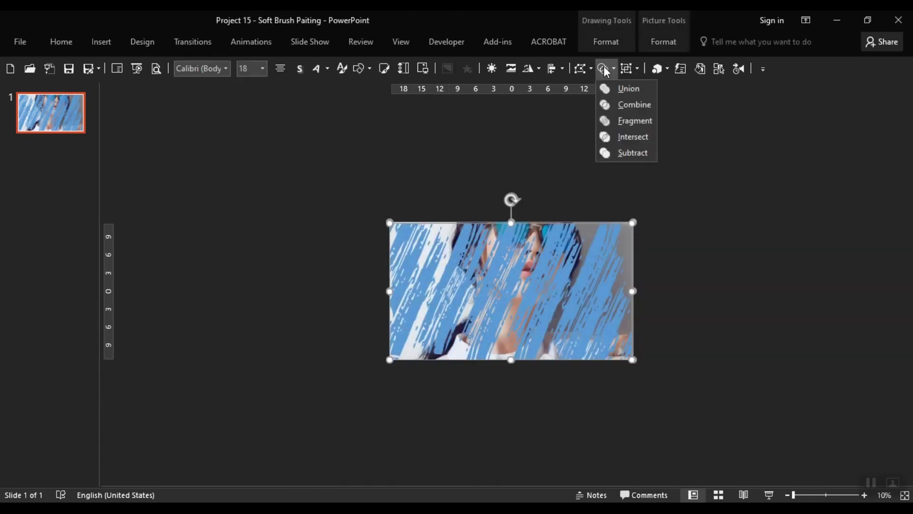
pyautogui.click(643, 141)
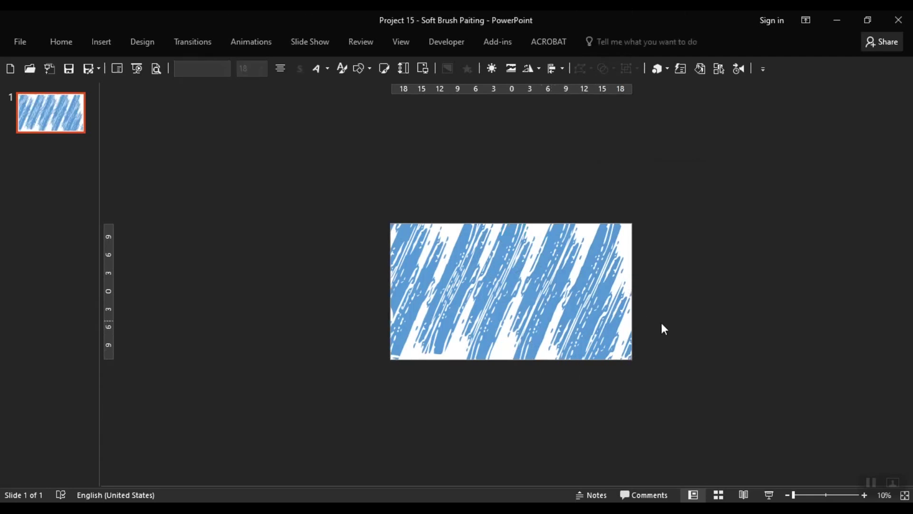
pyautogui.moveTo(569, 327); pyautogui.dragTo(537, 328)
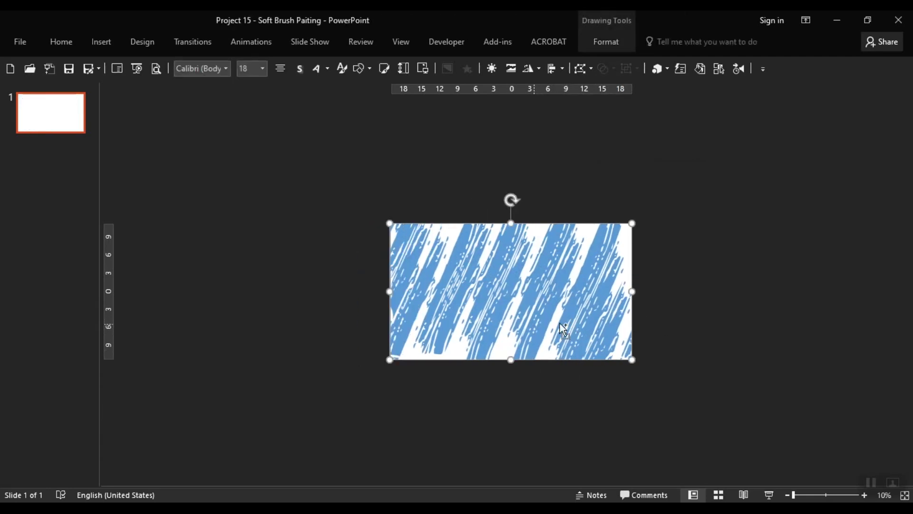
pyautogui.keyDown('shift'); pyautogui.click(626, 244); pyautogui.keyUp('shift')
pyautogui.click(603, 68)
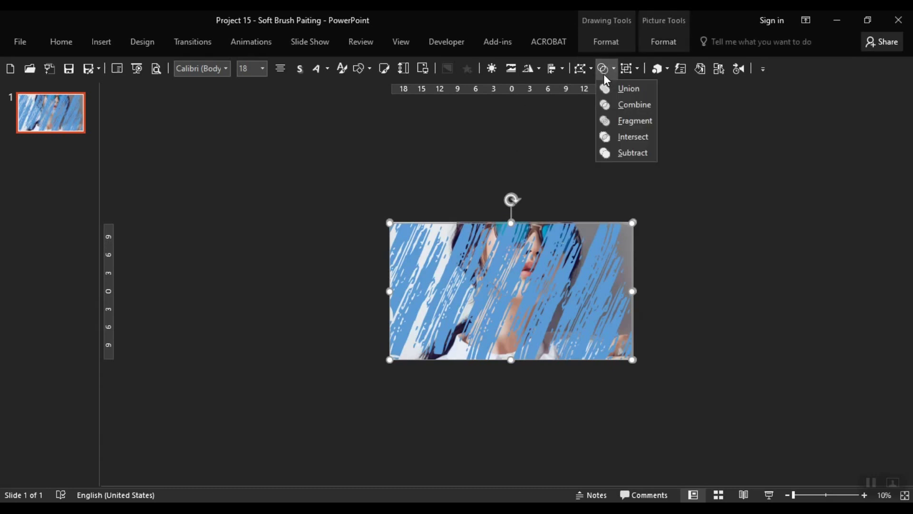
pyautogui.click(707, 192)
pyautogui.click(709, 198)
pyautogui.click(626, 240)
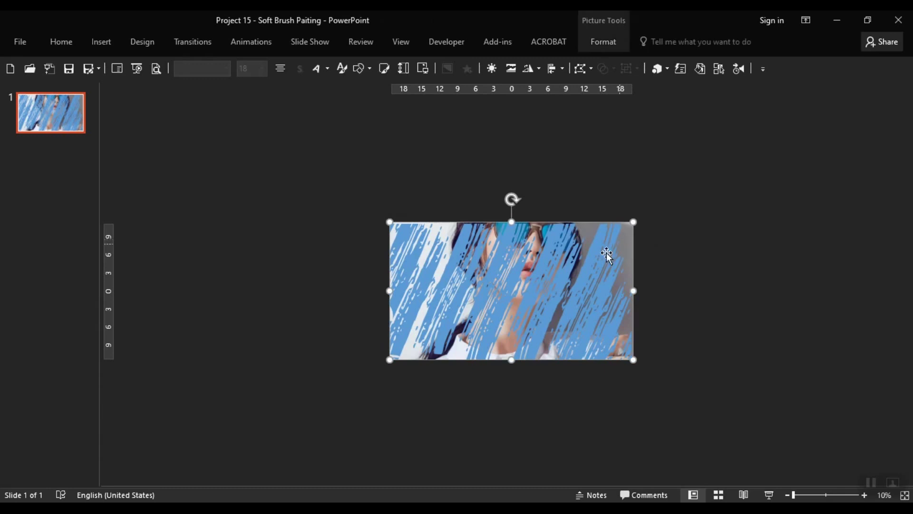
pyautogui.press('Escape')
# - Intersect the photo with the brush-stroke shape, selecting the photo first, then pick Rectangle
pyautogui.click(629, 249)
pyautogui.keyDown('shift'); pyautogui.click(597, 243); pyautogui.keyUp('shift')
pyautogui.click(605, 70)
pyautogui.click(630, 142)
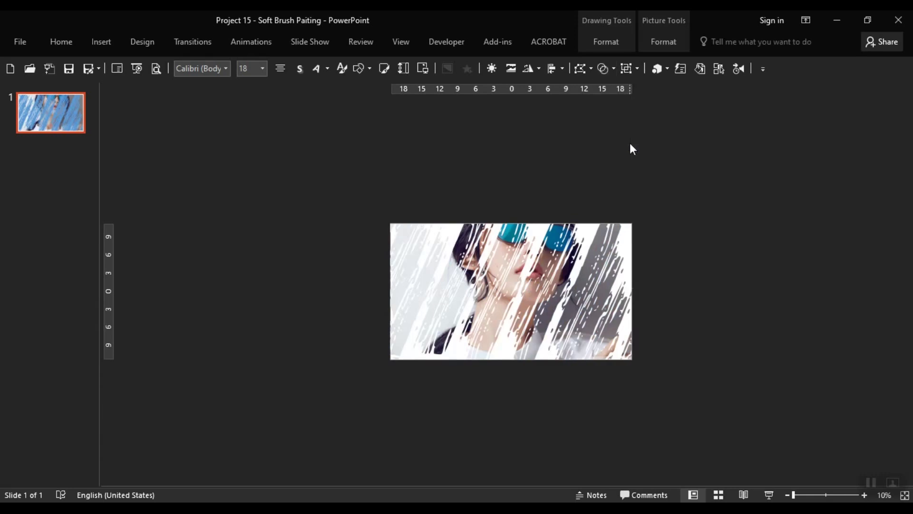
pyautogui.click(644, 184)
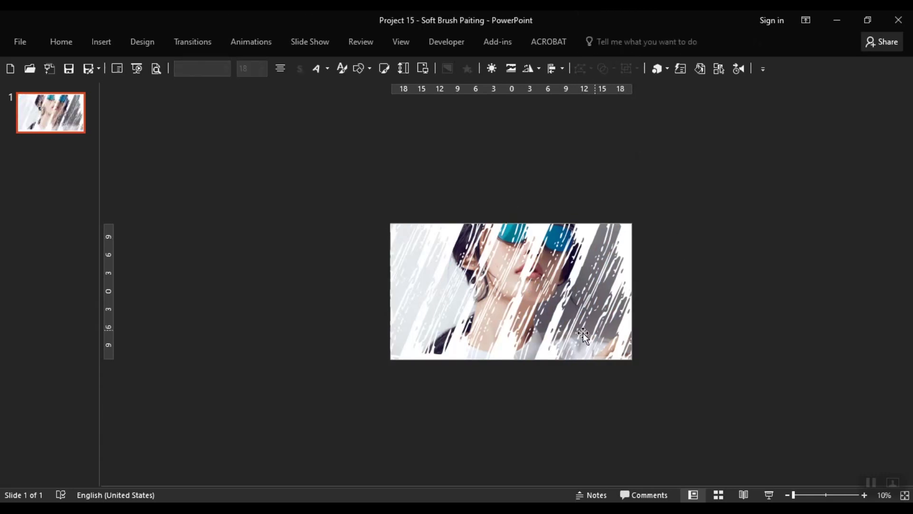
pyautogui.click(548, 293)
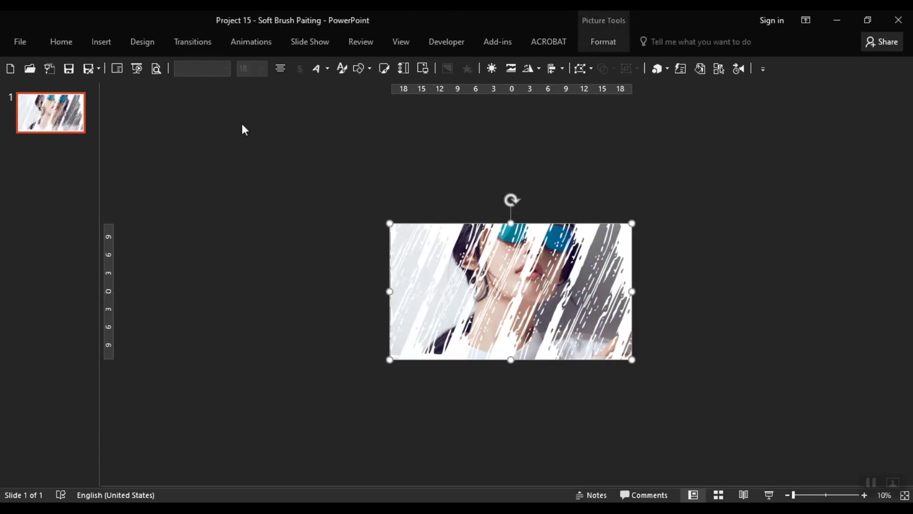
pyautogui.click(358, 70)
pyautogui.click(399, 102)
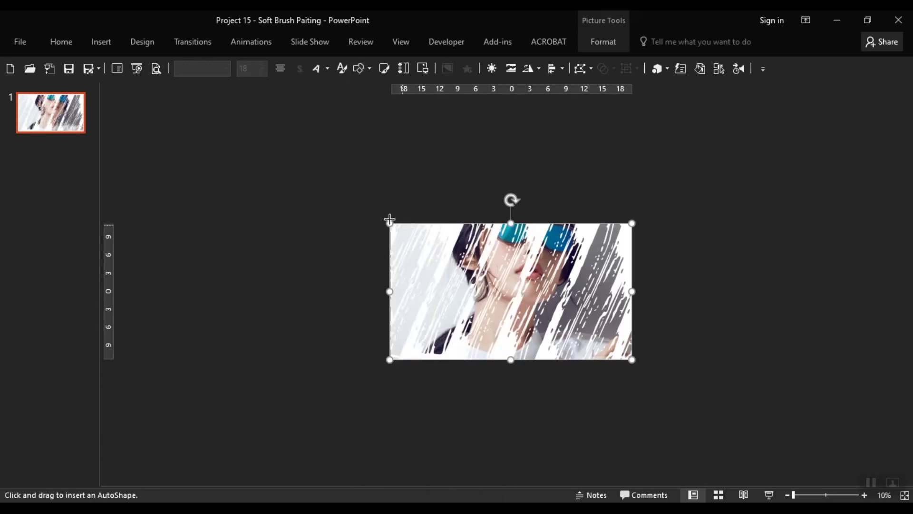
# - Draw a blue rectangle over the whole photo and send it behind the brushed portrait
pyautogui.moveTo(389, 221); pyautogui.dragTo(636, 354)
pyautogui.click(512, 285)
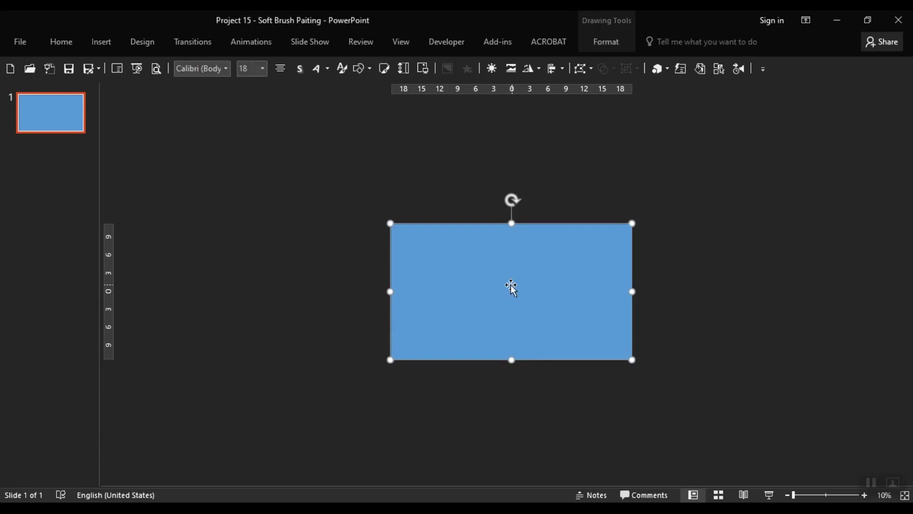
pyautogui.click(604, 48)
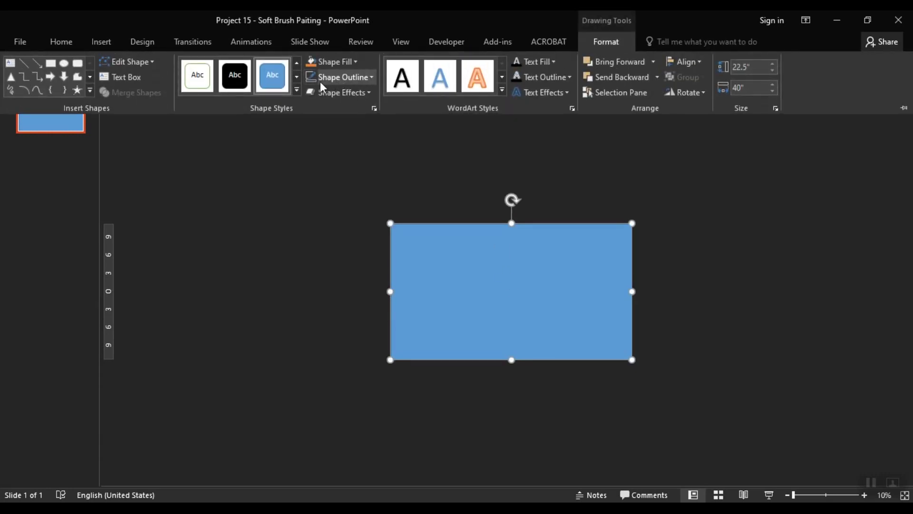
pyautogui.click(472, 338)
pyautogui.rightClick(487, 290)
pyautogui.moveTo(533, 181)
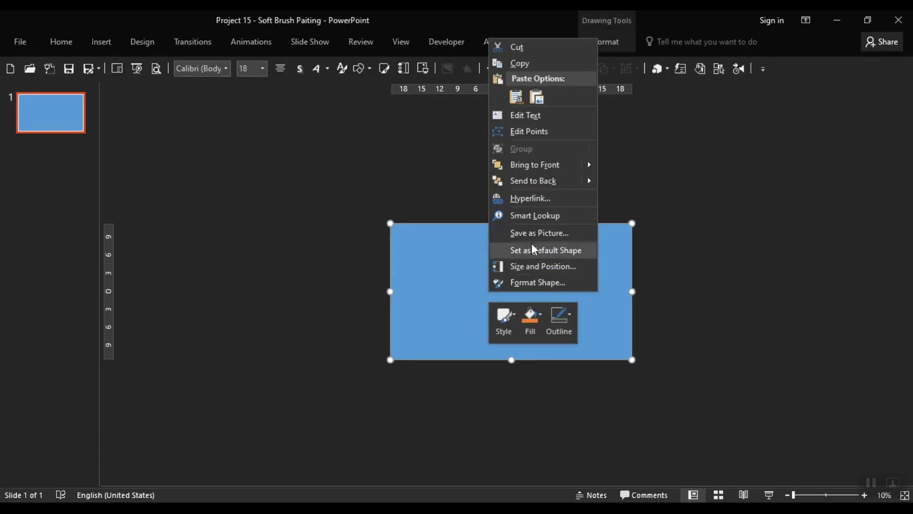
pyautogui.click(538, 182)
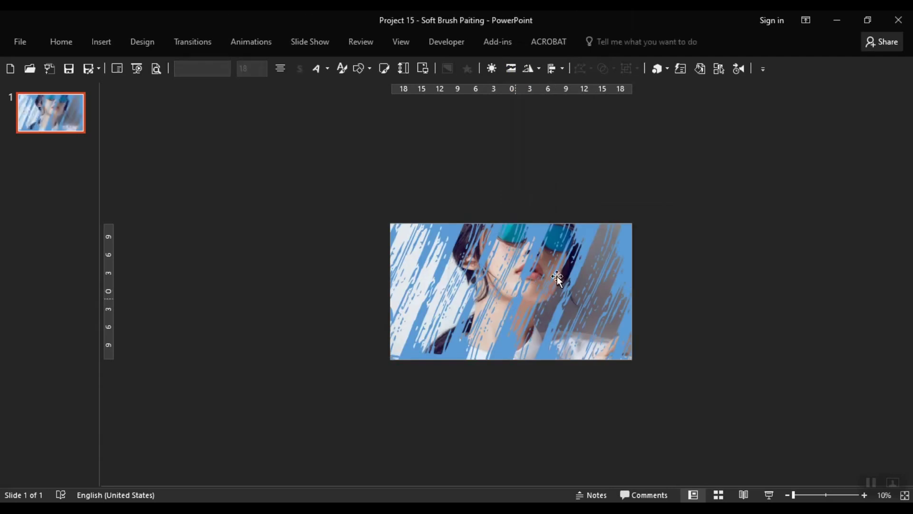
pyautogui.keyDown('ctrl'); pyautogui.scroll(1, 595, 259); pyautogui.keyUp('ctrl')
pyautogui.keyDown('ctrl'); pyautogui.scroll(1, 599, 253); pyautogui.keyUp('ctrl')
pyautogui.click(576, 127)
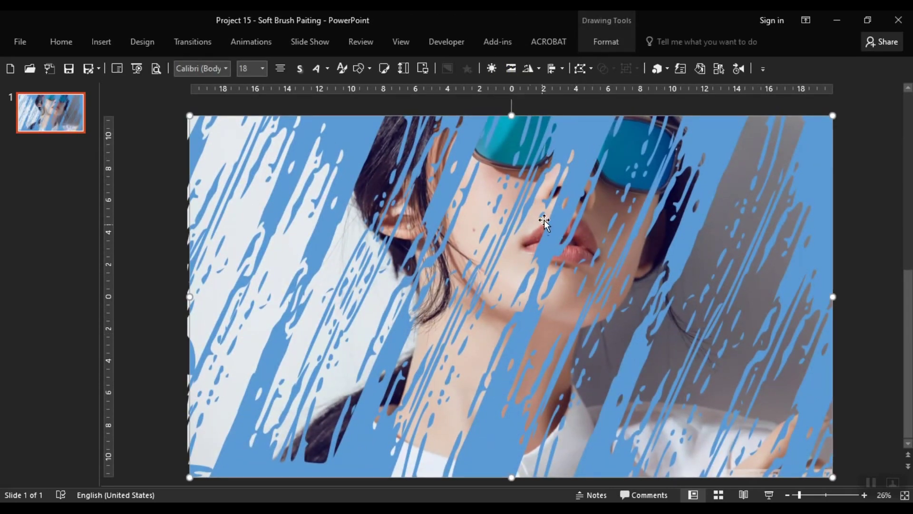
# - Give the rectangle a gradient fill in the Format Shape pane
pyautogui.rightClick(580, 133)
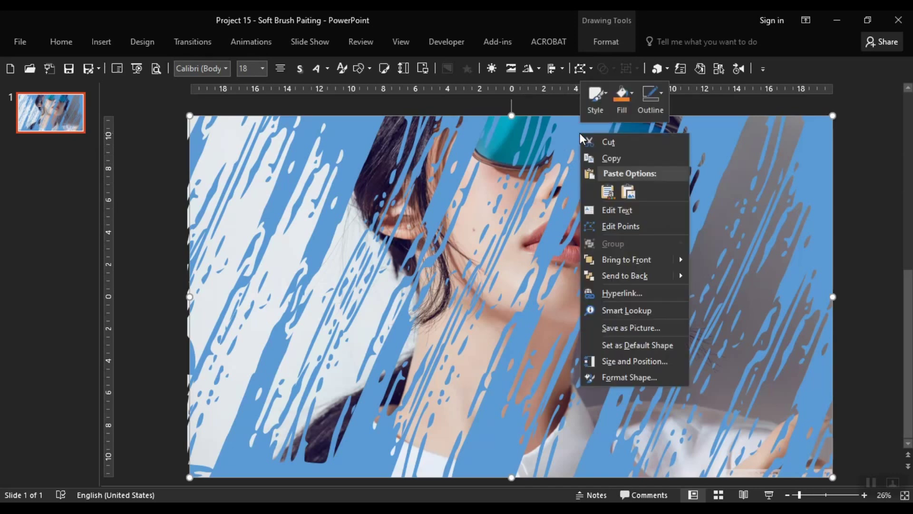
pyautogui.click(623, 377)
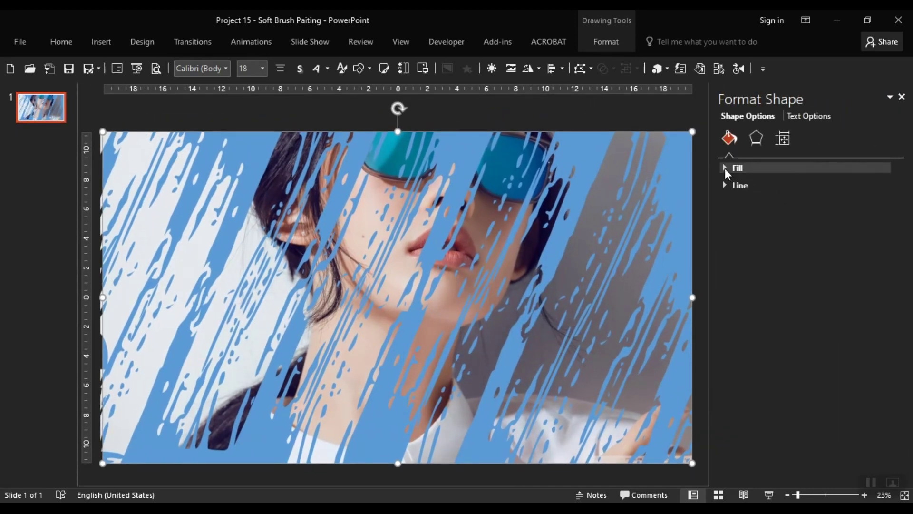
pyautogui.click(725, 168)
pyautogui.click(737, 216)
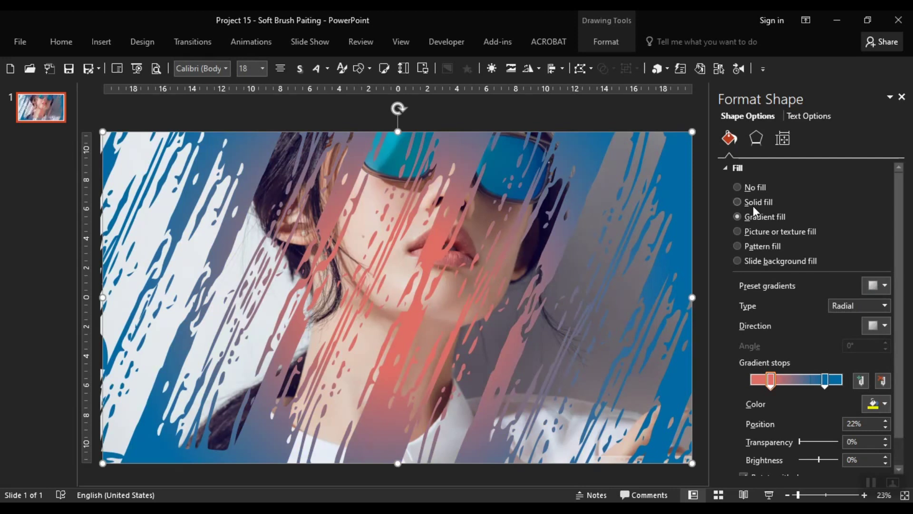
# - Add a gradient stop eyedropped teal from the glasses, placed at about 77%
pyautogui.moveTo(814, 381); pyautogui.dragTo(852, 381)
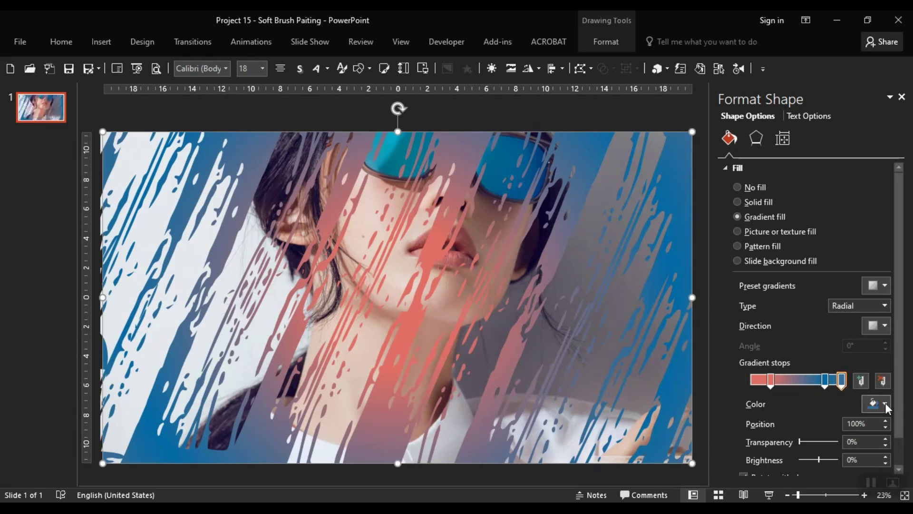
pyautogui.click(885, 403)
pyautogui.click(831, 387)
pyautogui.click(391, 152)
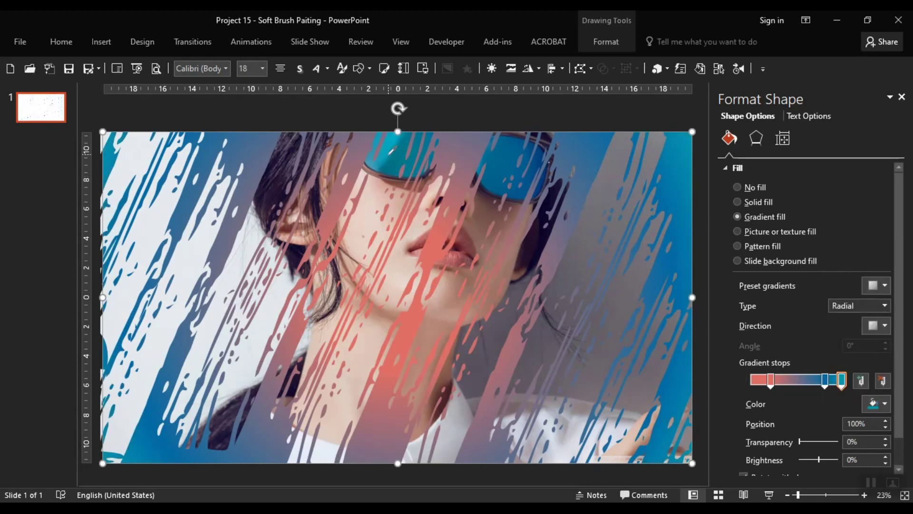
pyautogui.moveTo(830, 383); pyautogui.dragTo(819, 381)
pyautogui.click(831, 381)
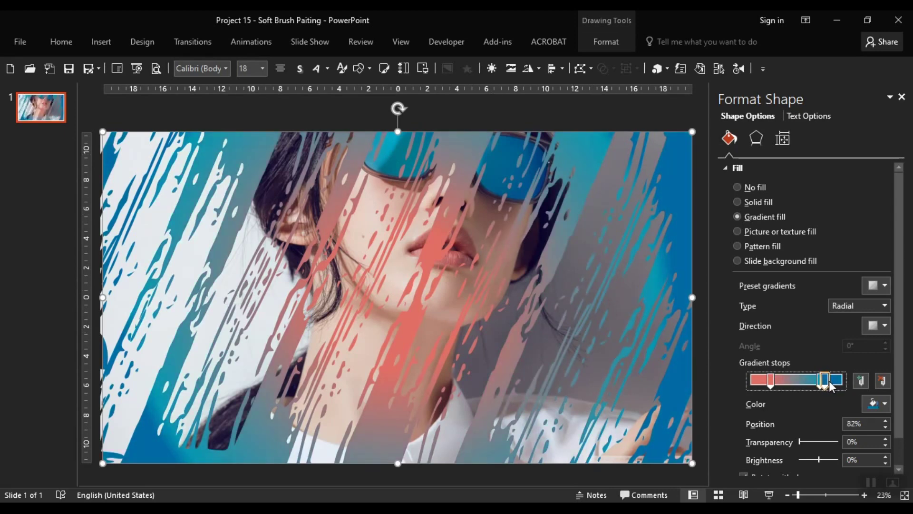
pyautogui.scroll(-2, 572, 373)
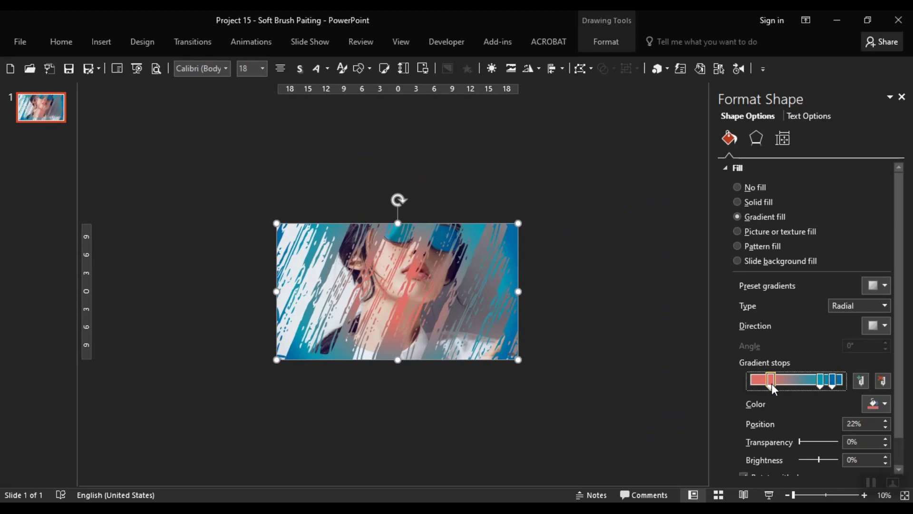
# - Add a light grey stop sampled from the photo and settle it near 77%
pyautogui.click(757, 381)
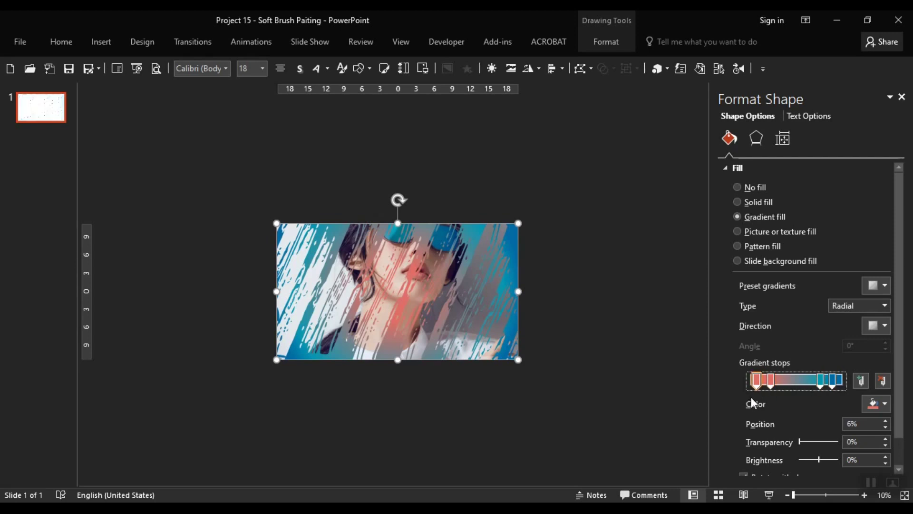
pyautogui.click(874, 408)
pyautogui.click(833, 386)
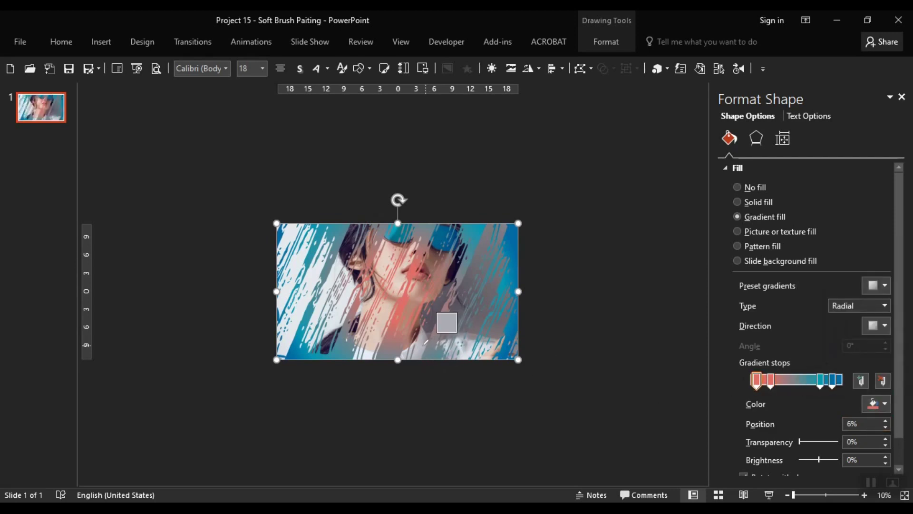
pyautogui.click(422, 342)
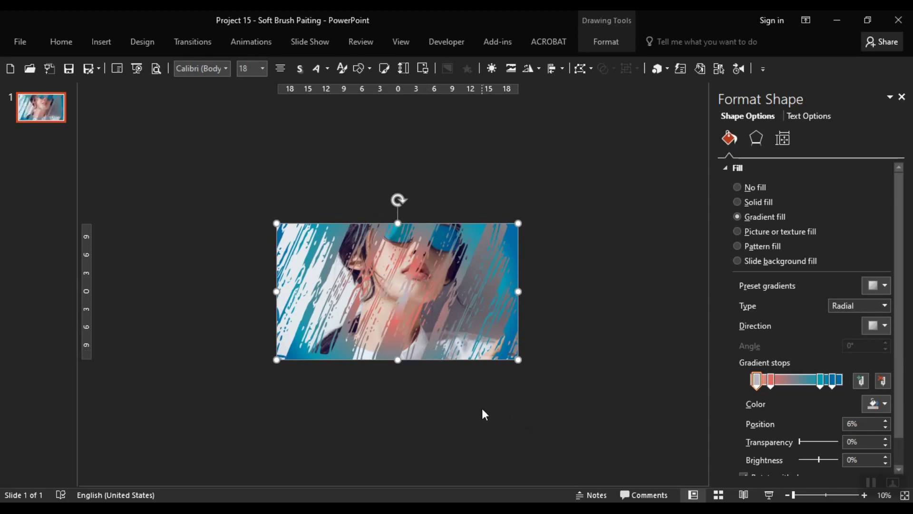
pyautogui.moveTo(764, 386); pyautogui.dragTo(785, 385)
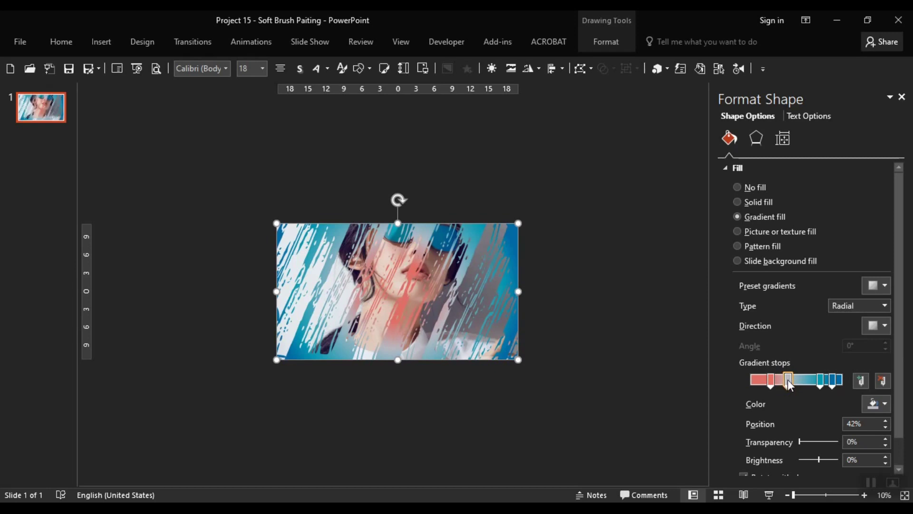
pyautogui.moveTo(782, 383); pyautogui.dragTo(831, 388)
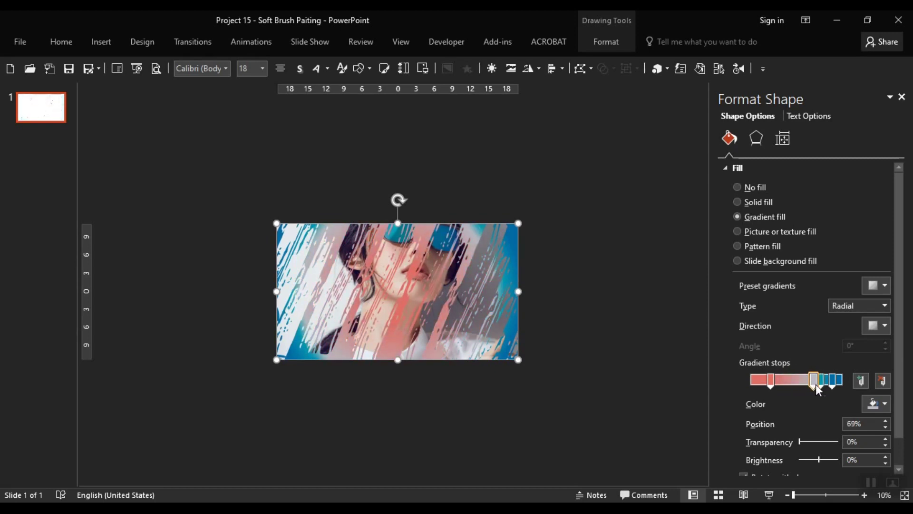
pyautogui.moveTo(831, 388); pyautogui.dragTo(822, 392)
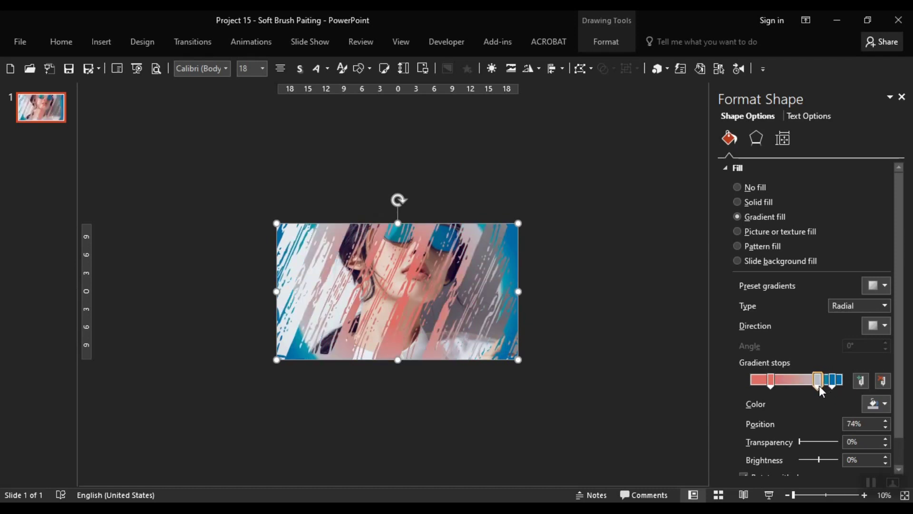
pyautogui.moveTo(820, 386); pyautogui.dragTo(804, 392)
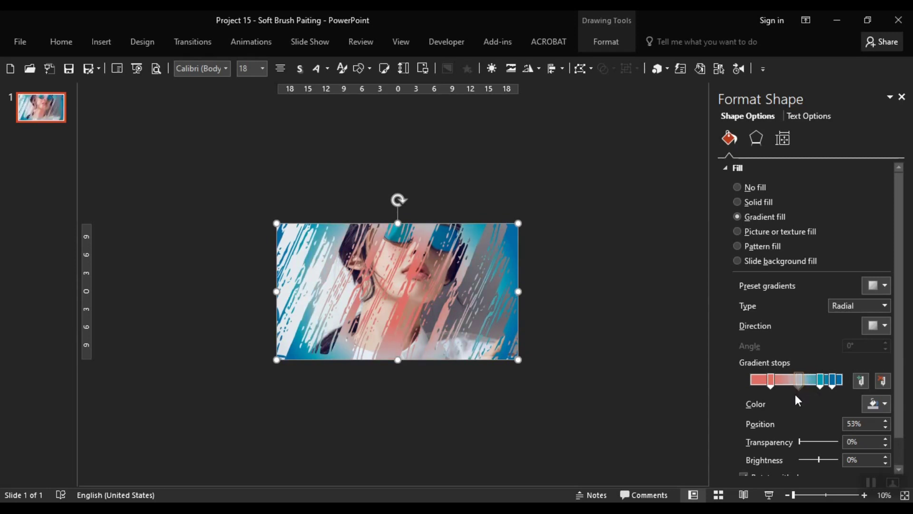
pyautogui.moveTo(794, 392); pyautogui.dragTo(810, 383)
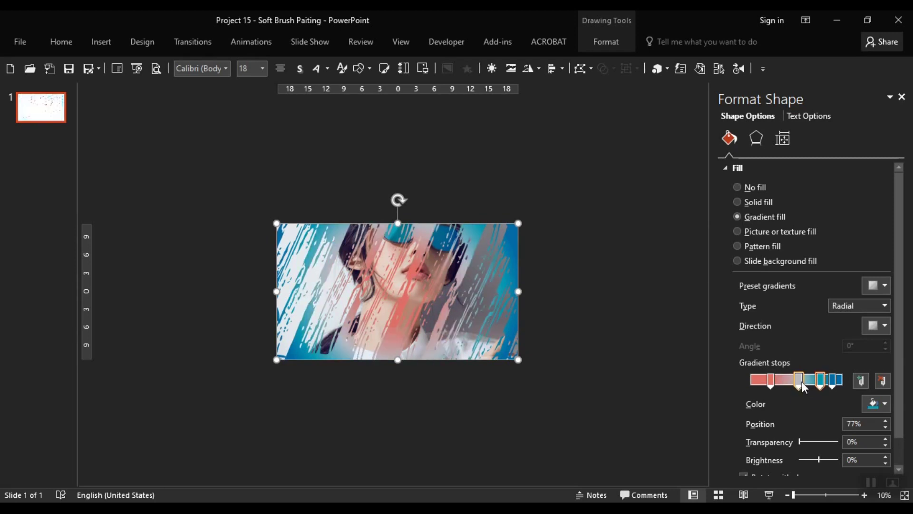
# - Add a stop at 58%, move the teal stop to 65% and another to 50%
pyautogui.click(803, 381)
pyautogui.moveTo(819, 383); pyautogui.dragTo(806, 383)
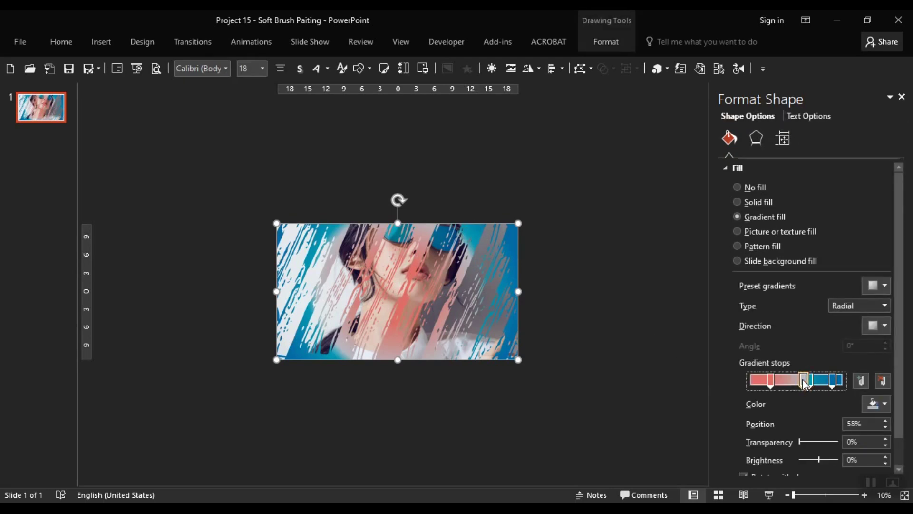
pyautogui.moveTo(804, 384); pyautogui.dragTo(797, 384)
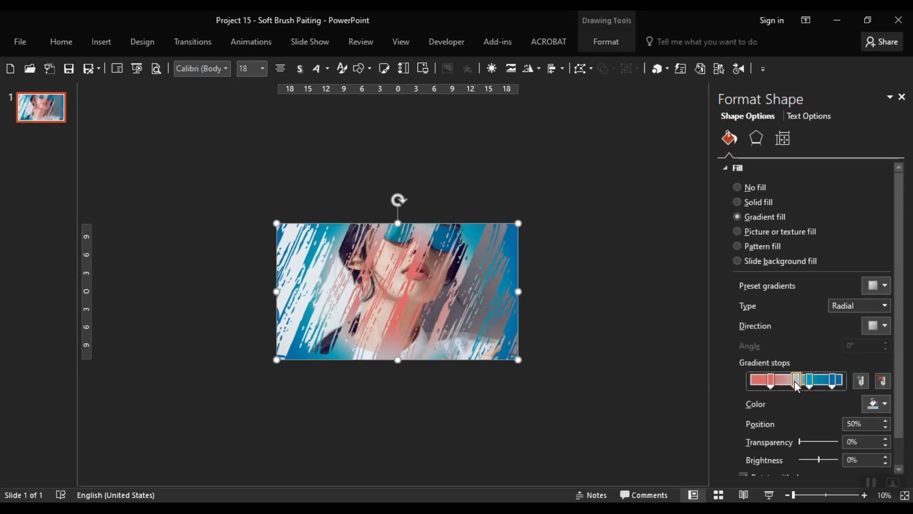
pyautogui.click(560, 404)
pyautogui.keyDown('ctrl'); pyautogui.scroll(3, 372, 292); pyautogui.keyUp('ctrl')
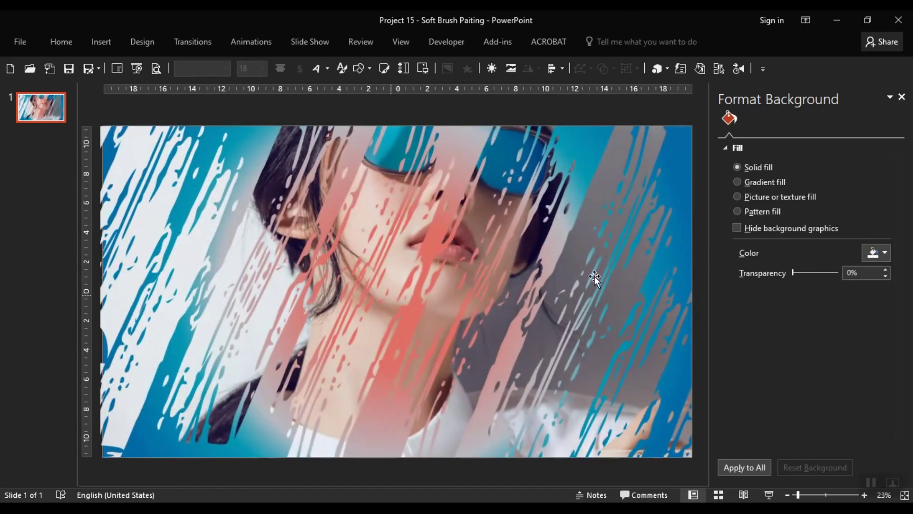
# - Close Format Background, check the gradient rectangle and brush-stroke photo, then deselect everything
pyautogui.click(901, 97)
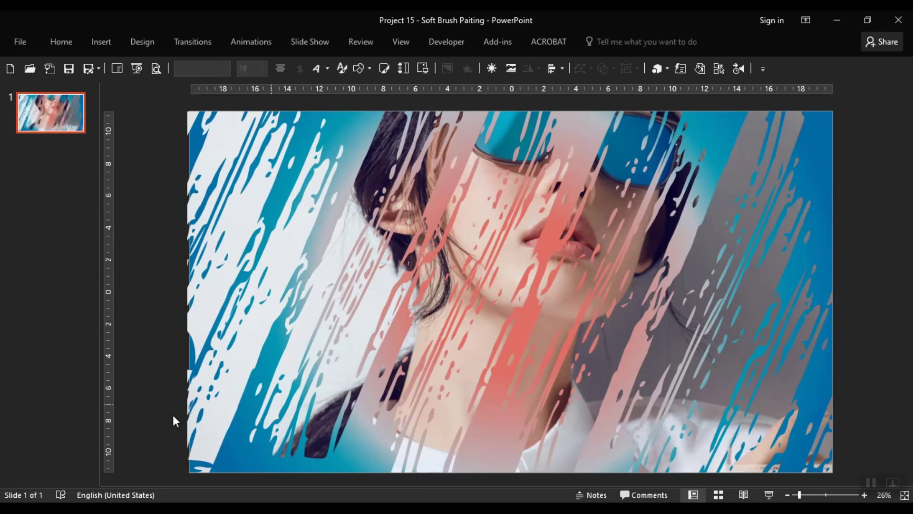
pyautogui.click(194, 366)
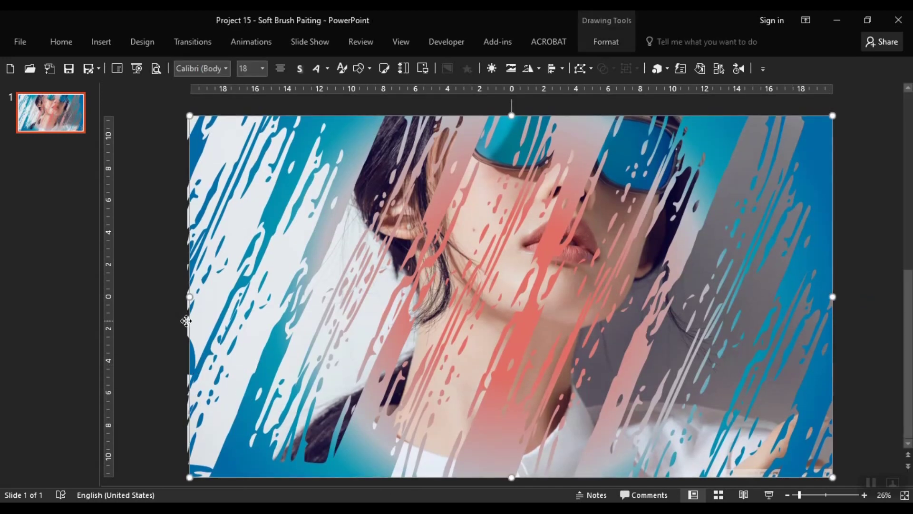
pyautogui.click(218, 143)
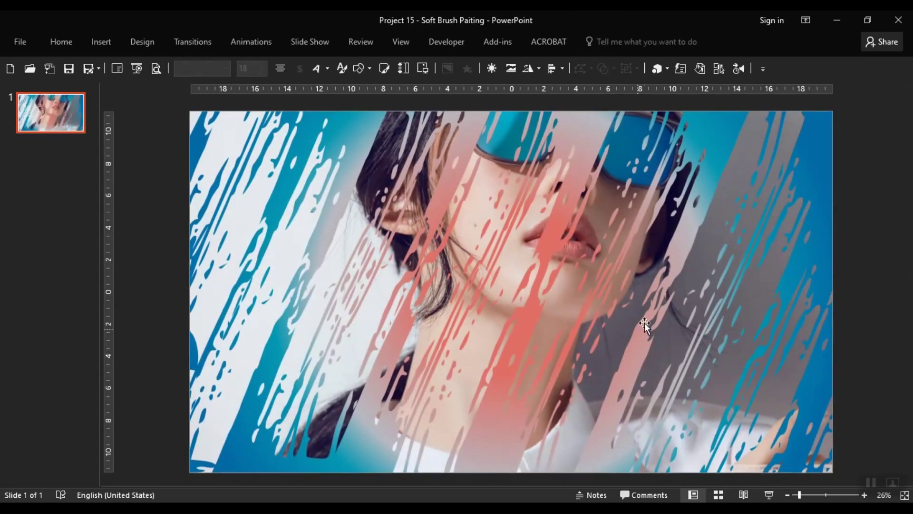
pyautogui.click(738, 300)
pyautogui.press('Tab')
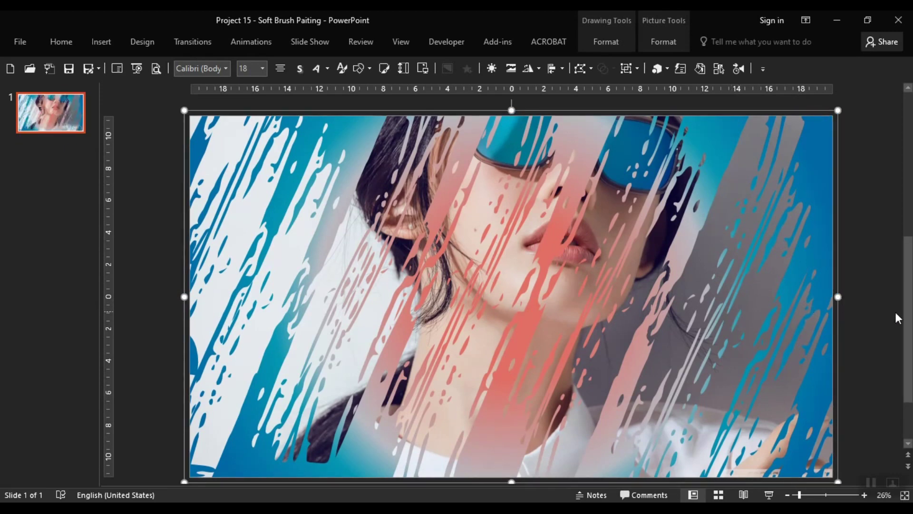
pyautogui.click(867, 318)
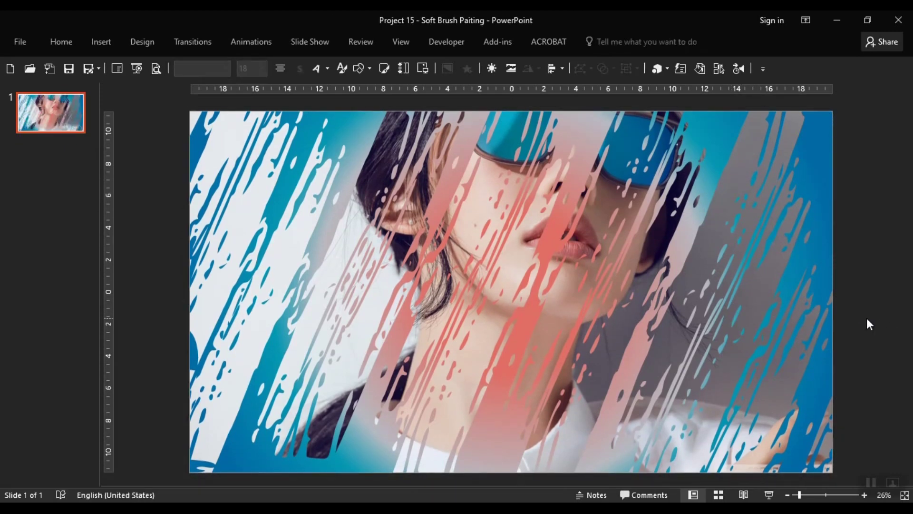